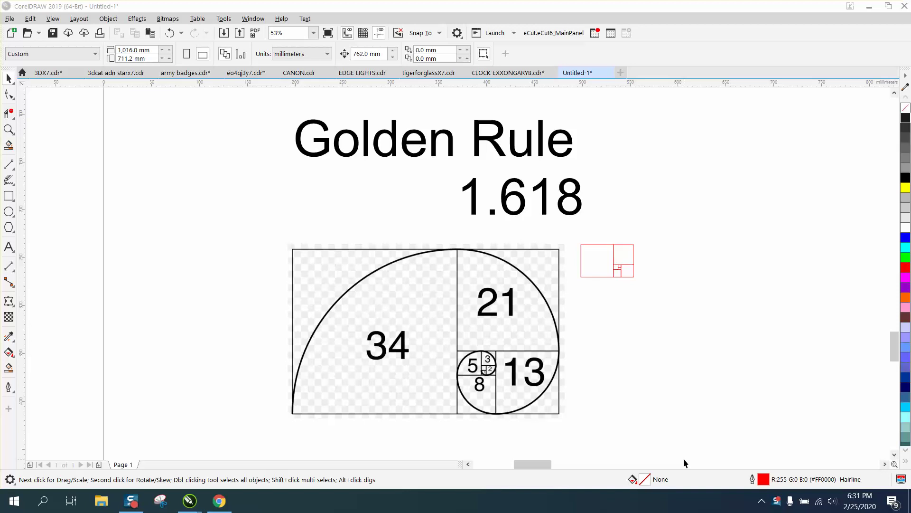
Bring up the Google 'golden ratio' search results in Chrome
{"action": "left_click", "coordinate": [219, 501]}
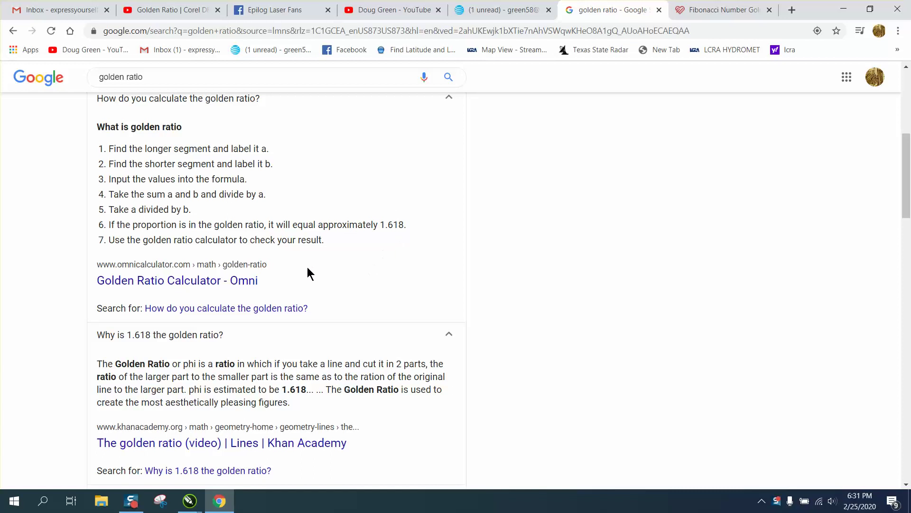
Read the golden ratio value 1.61803398875 in the results, then return to the Untitled-1 drawing
{"action": "scroll", "coordinate": [336, 268], "scroll_direction": "up", "scroll_amount": 7}
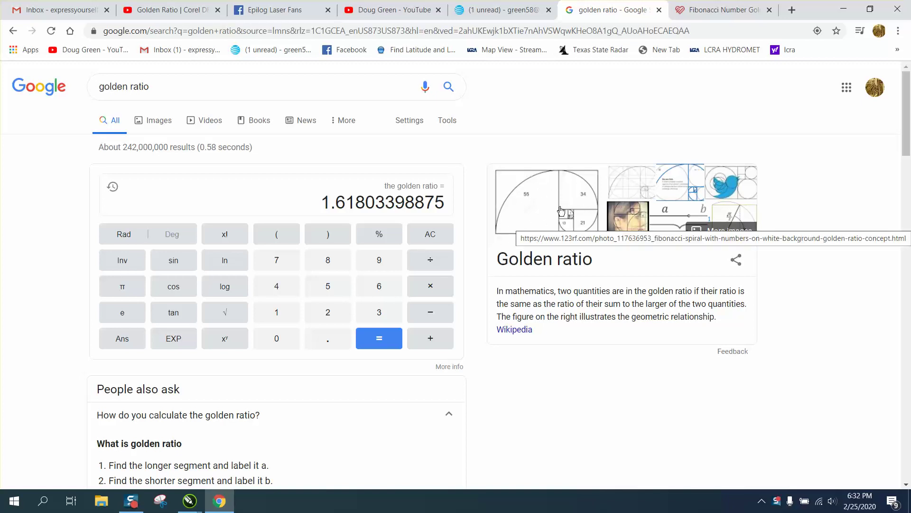
{"action": "scroll", "coordinate": [493, 204], "scroll_direction": "down", "scroll_amount": 1}
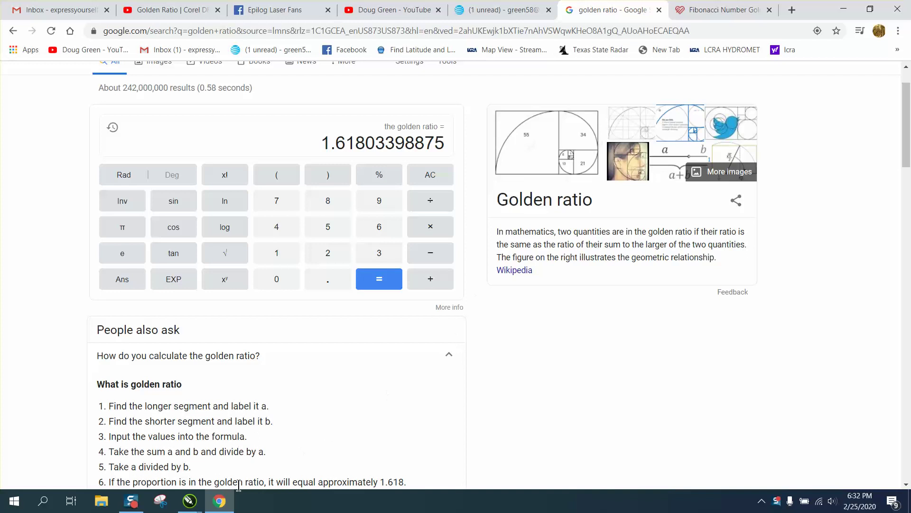
{"action": "mouse_move", "coordinate": [189, 500]}
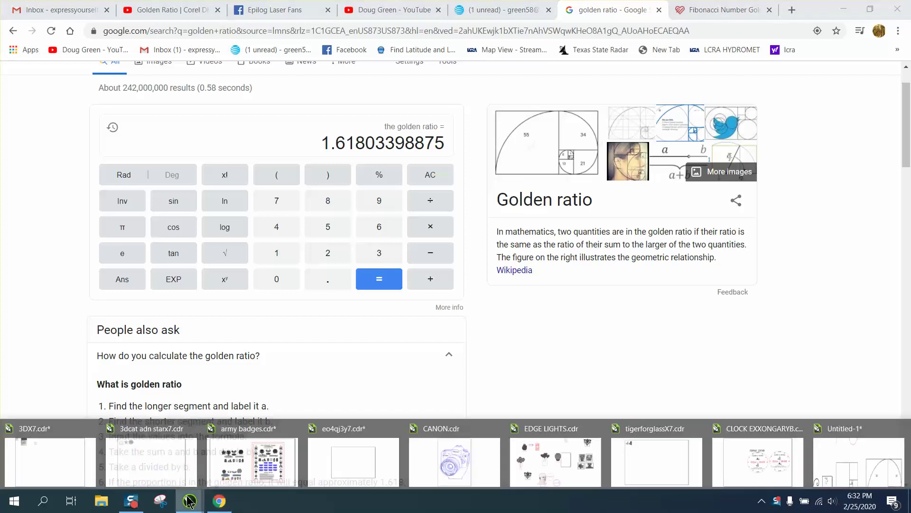
{"action": "left_click", "coordinate": [823, 465]}
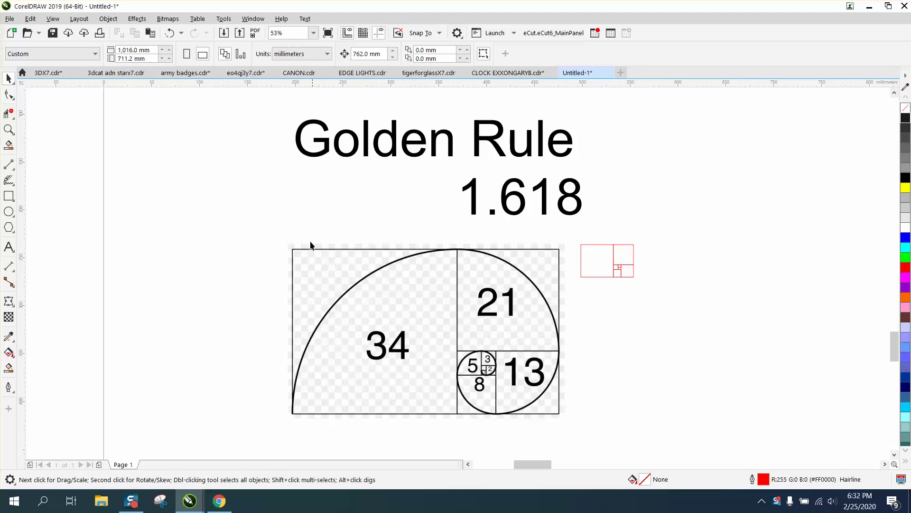
Zoom onto the red squares and place a copy of the 34 mm square to the right
{"action": "left_click", "coordinate": [604, 258]}
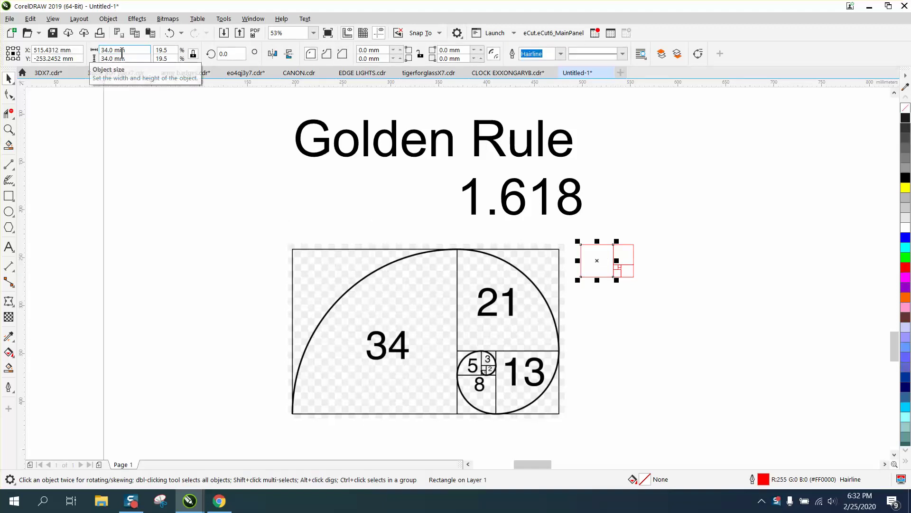
{"action": "left_click", "coordinate": [9, 130]}
{"action": "left_click_drag", "start_coordinate": [565, 234], "coordinate": [693, 303]}
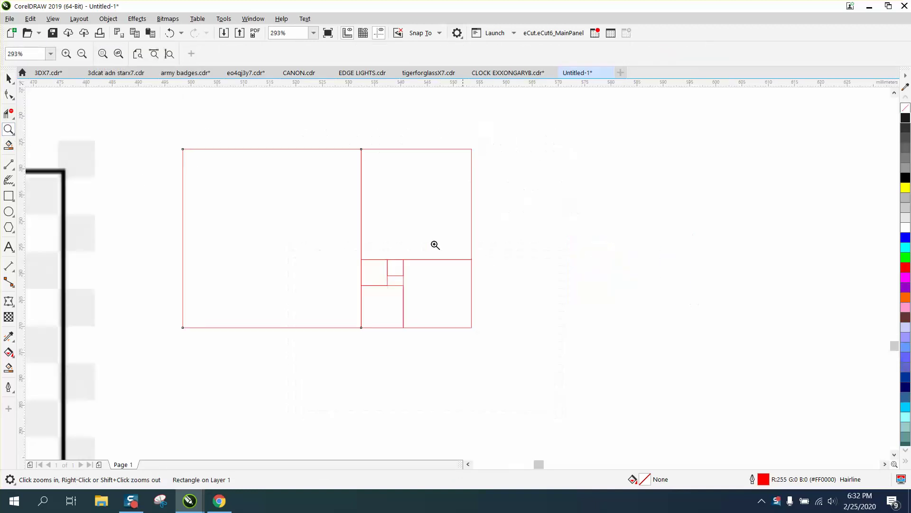
{"action": "key", "text": "space"}
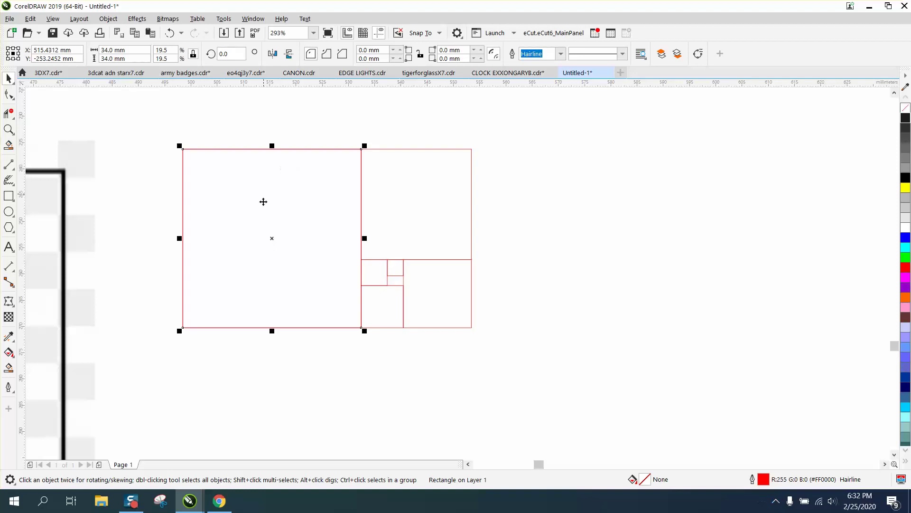
{"action": "left_click_drag", "start_coordinate": [270, 236], "coordinate": [608, 241]}
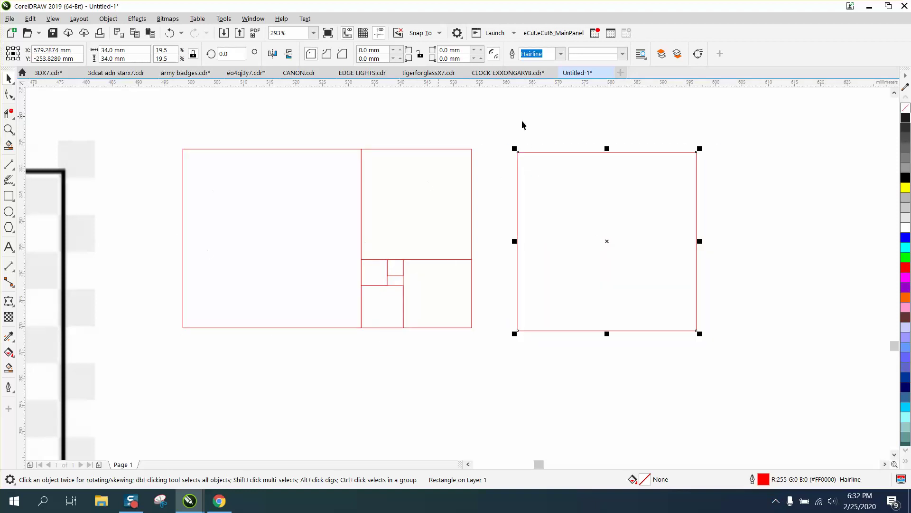
{"action": "key", "text": "ctrl+r"}
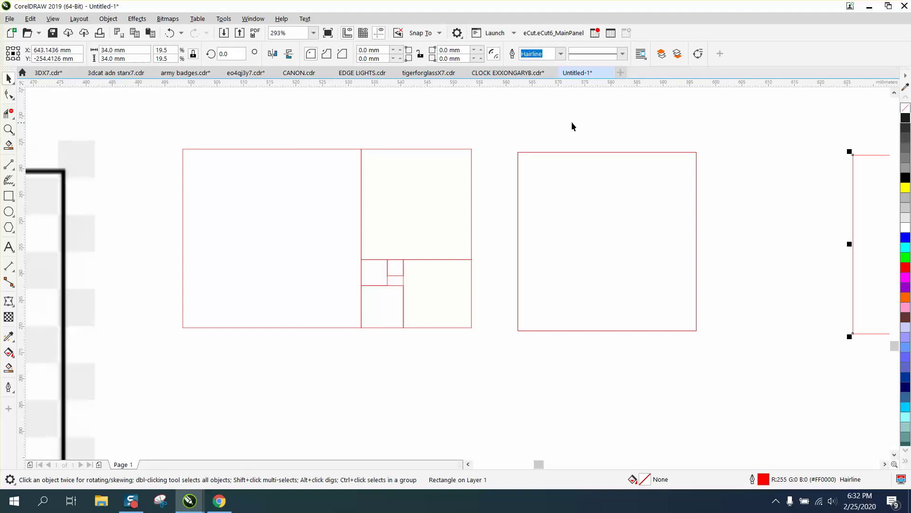
{"action": "key", "text": "Delete"}
Shrink the copy to 21.0136 mm (width /1.618) and snap it to the big square's top-right corner
{"action": "left_click", "coordinate": [666, 152]}
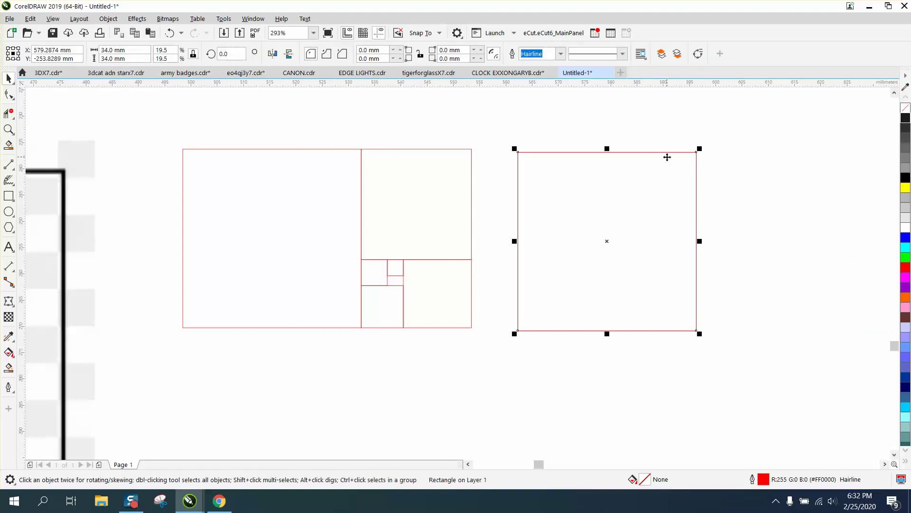
{"action": "left_click", "coordinate": [144, 49]}
{"action": "type", "text": "/"}
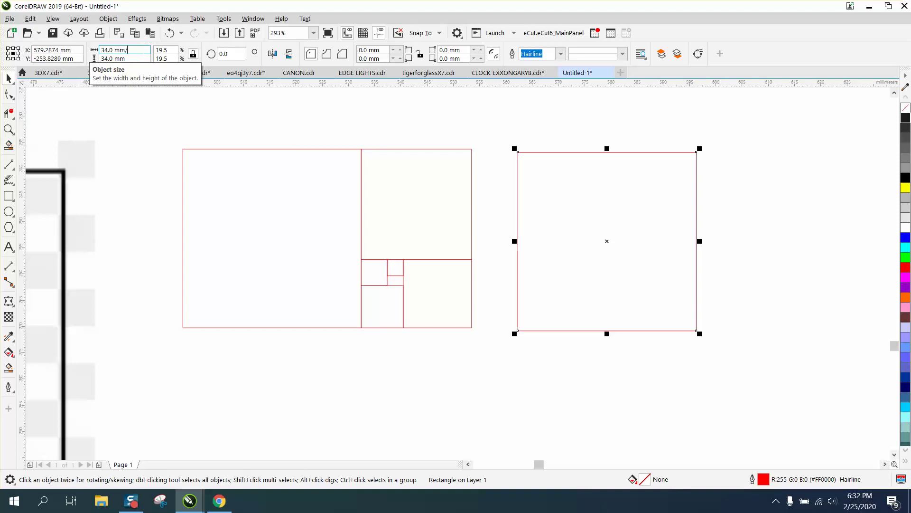
{"action": "type", "text": "1.618"}
{"action": "key", "text": "Return"}
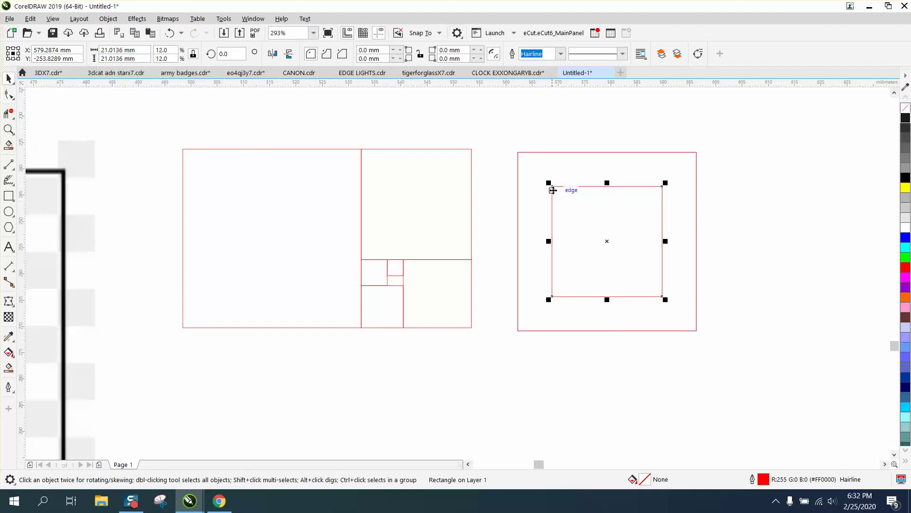
{"action": "left_click_drag", "start_coordinate": [550, 186], "coordinate": [697, 159]}
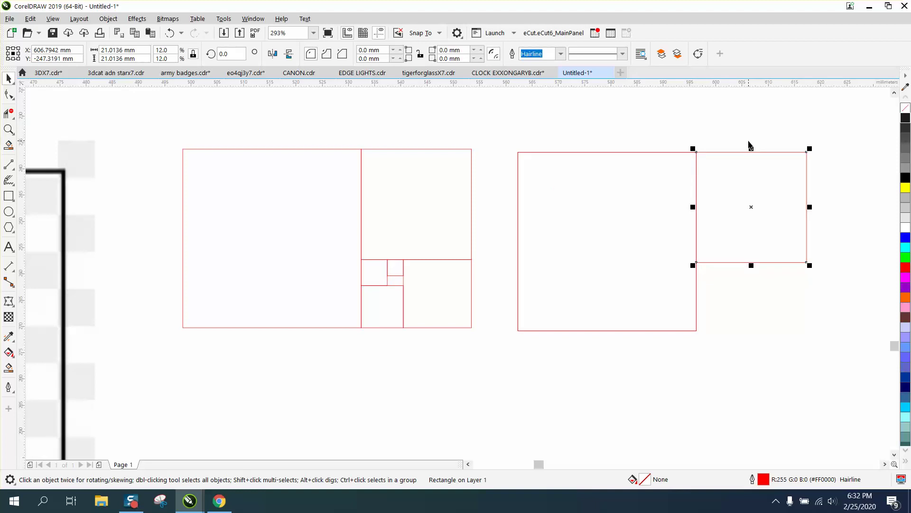
{"action": "key", "text": "Tab"}
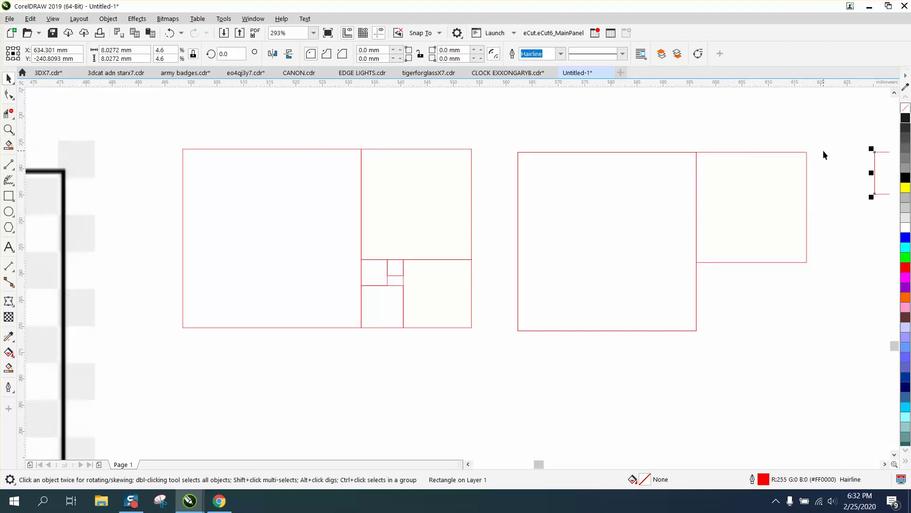
{"action": "key", "text": "Delete"}
Shrink another copy to 12.9874 mm and place it at the set's lower right
{"action": "left_click", "coordinate": [782, 175]}
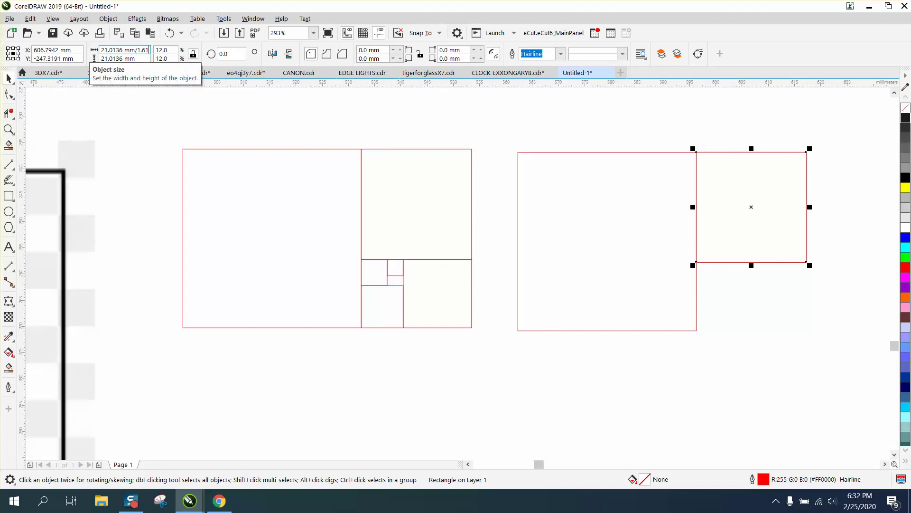
{"action": "type", "text": "8"}
{"action": "key", "text": "Return"}
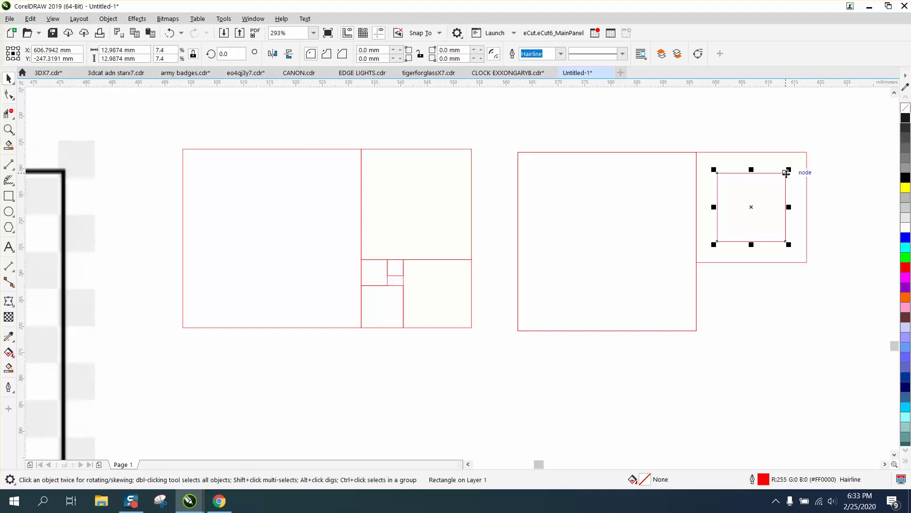
{"action": "left_click_drag", "start_coordinate": [786, 172], "coordinate": [806, 262]}
{"action": "scroll", "coordinate": [419, 283], "scroll_direction": "down", "scroll_amount": 3}
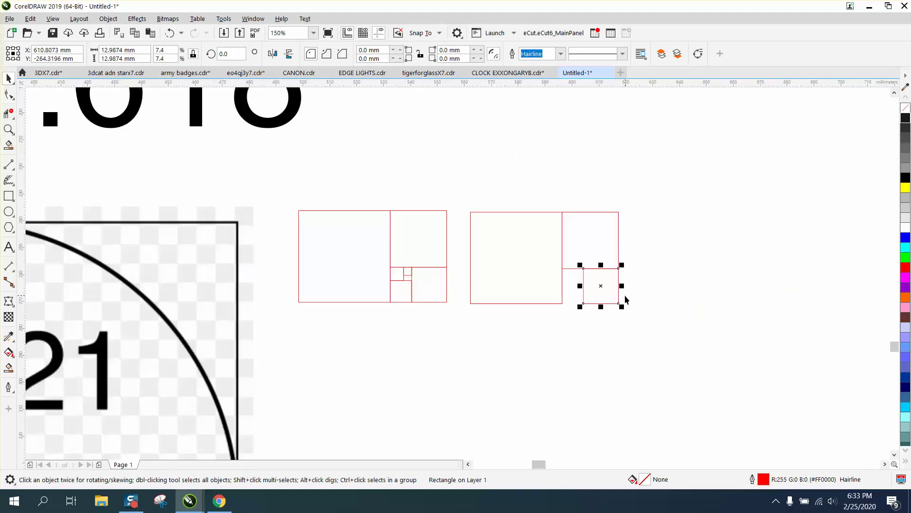
{"action": "scroll", "coordinate": [423, 293], "scroll_direction": "down", "scroll_amount": 6}
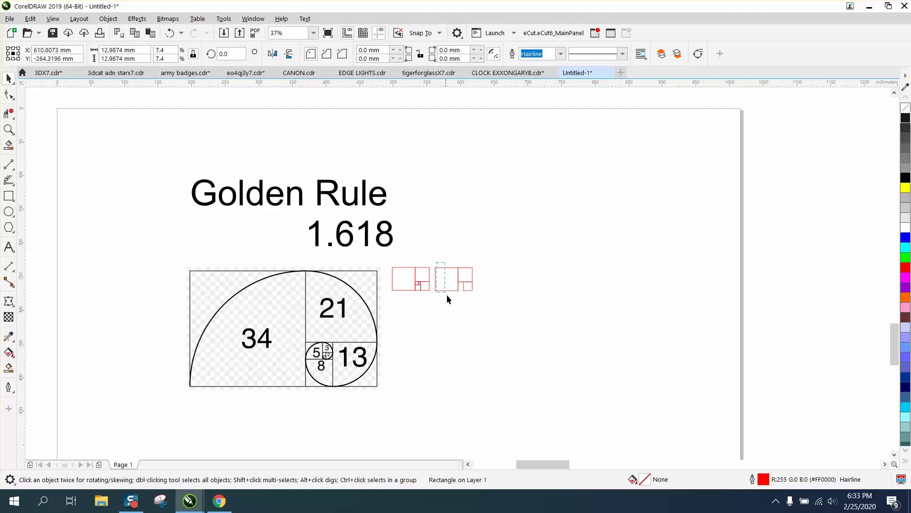
{"action": "left_click_drag", "start_coordinate": [448, 299], "coordinate": [502, 305]}
Delete the second square set and zoom onto the original red squares
{"action": "key", "text": "Delete"}
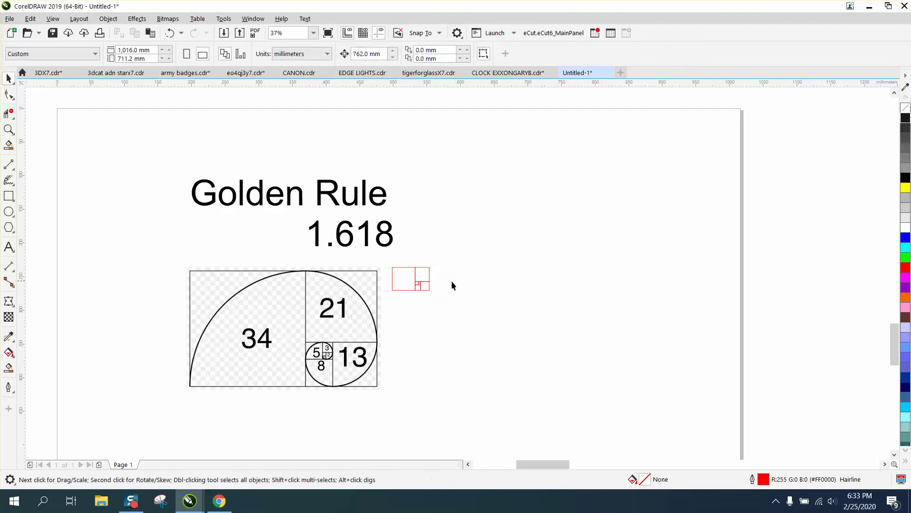
{"action": "left_click", "coordinate": [9, 130]}
{"action": "left_click_drag", "start_coordinate": [385, 256], "coordinate": [470, 310]}
Give all six original golden-ratio squares a dark grey outline
{"action": "left_click", "coordinate": [7, 80]}
{"action": "left_click_drag", "start_coordinate": [173, 124], "coordinate": [472, 330]}
{"action": "right_click", "coordinate": [907, 129]}
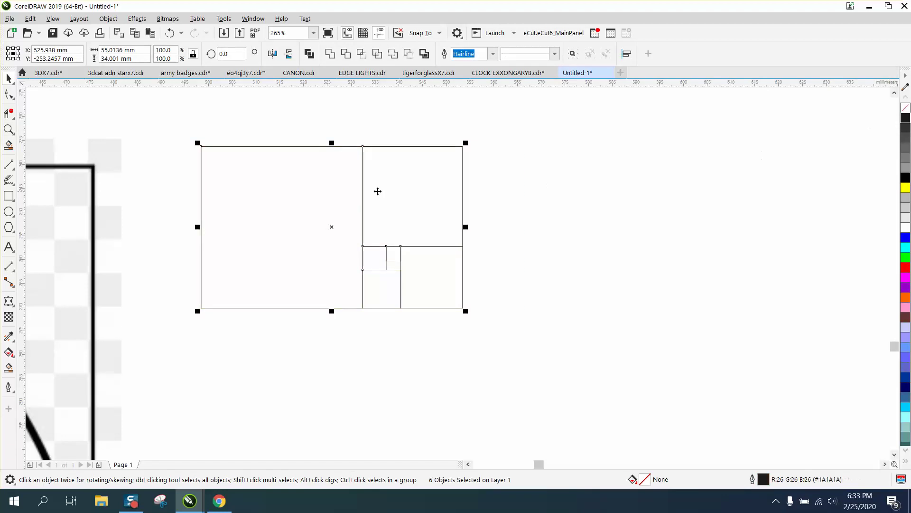
{"action": "left_click", "coordinate": [153, 129]}
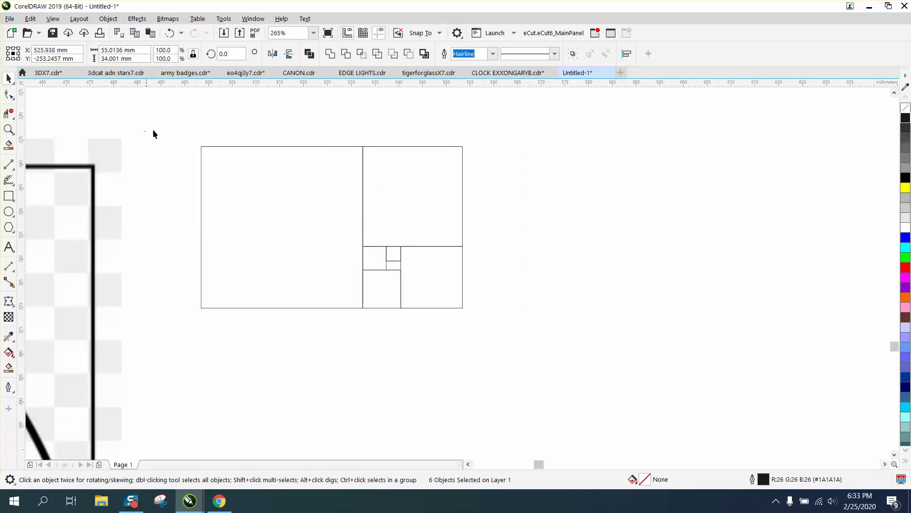
{"action": "left_click", "coordinate": [221, 146]}
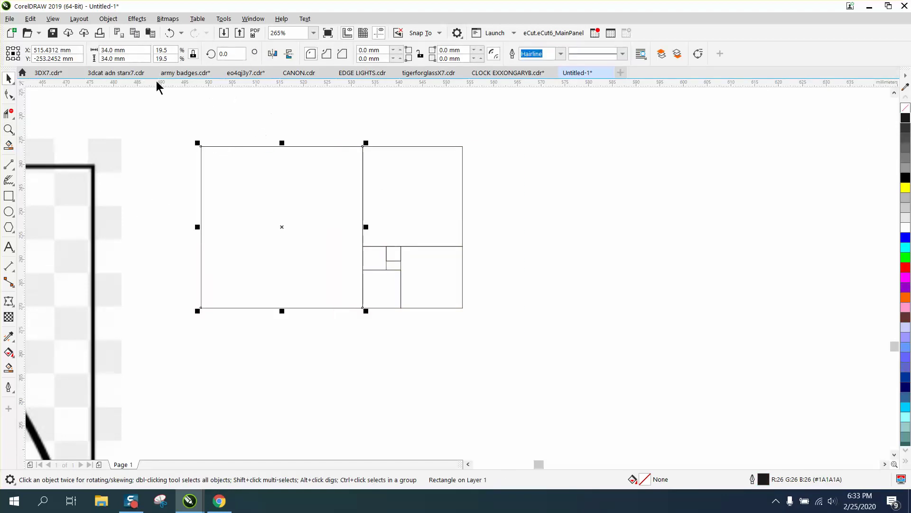
Draw a red circle 68 mm across beside the squares
{"action": "left_click", "coordinate": [9, 212]}
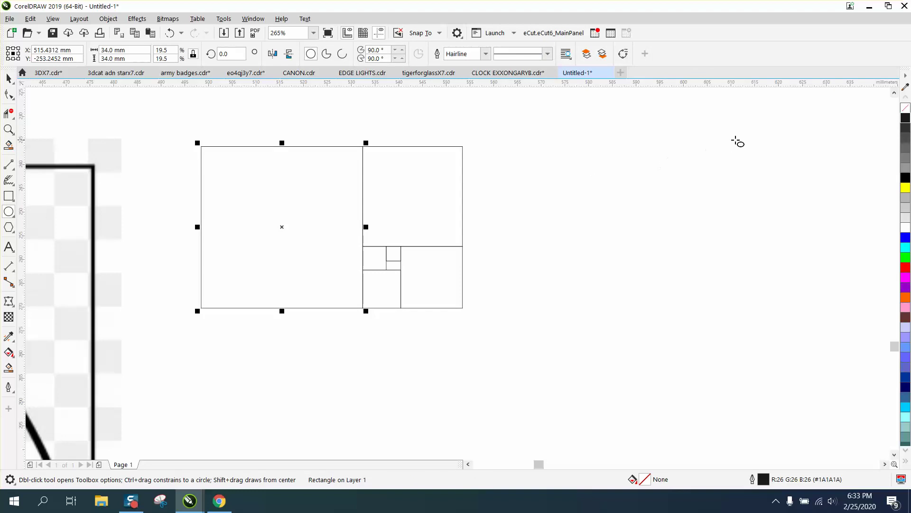
{"action": "left_click_drag", "start_coordinate": [735, 140], "coordinate": [469, 405]}
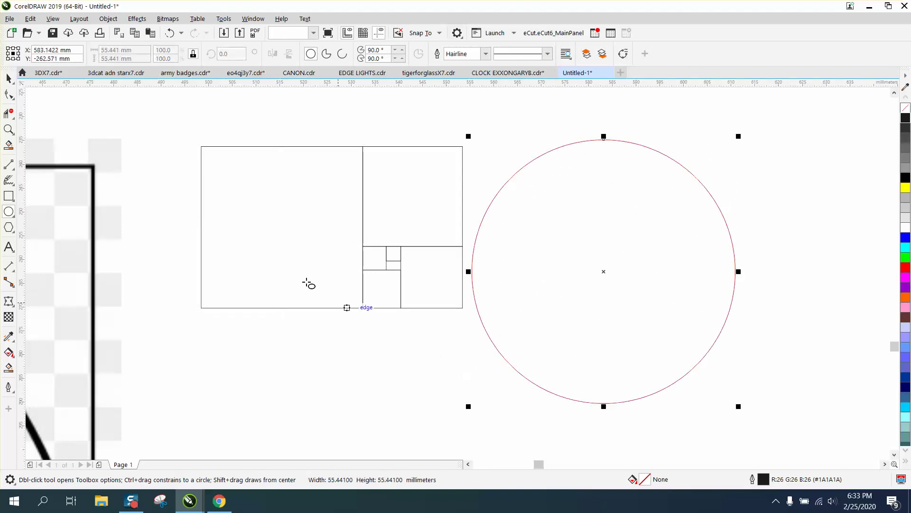
{"action": "left_click_drag", "start_coordinate": [138, 49], "coordinate": [104, 56]}
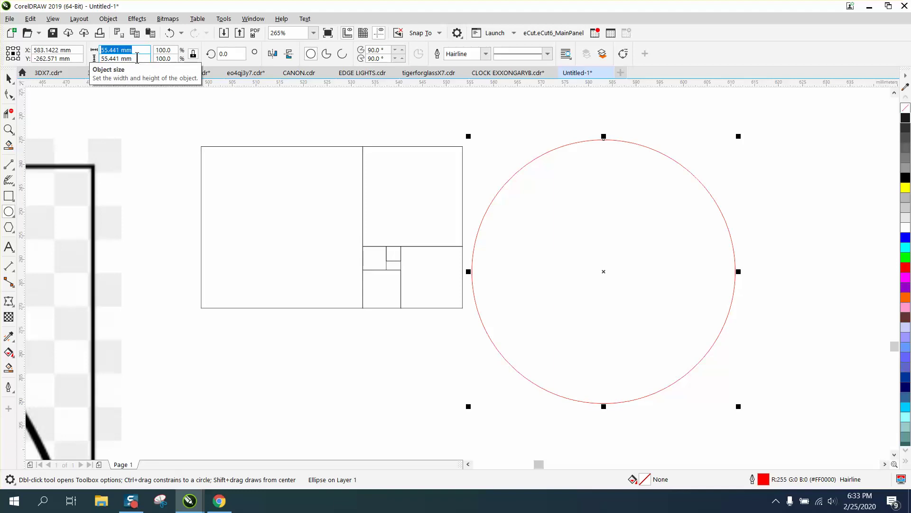
{"action": "type", "text": "68"}
{"action": "key", "text": "Return"}
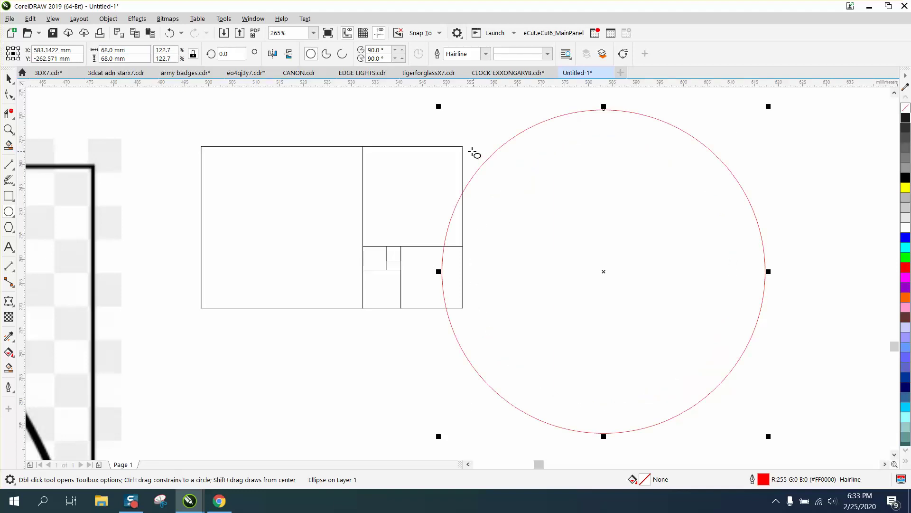
{"action": "left_click_drag", "start_coordinate": [604, 109], "coordinate": [463, 171]}
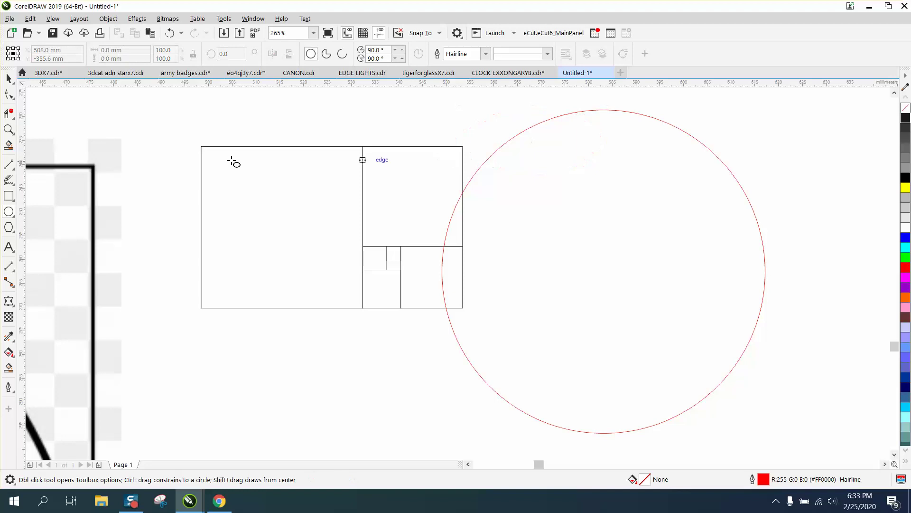
{"action": "left_click", "coordinate": [9, 78]}
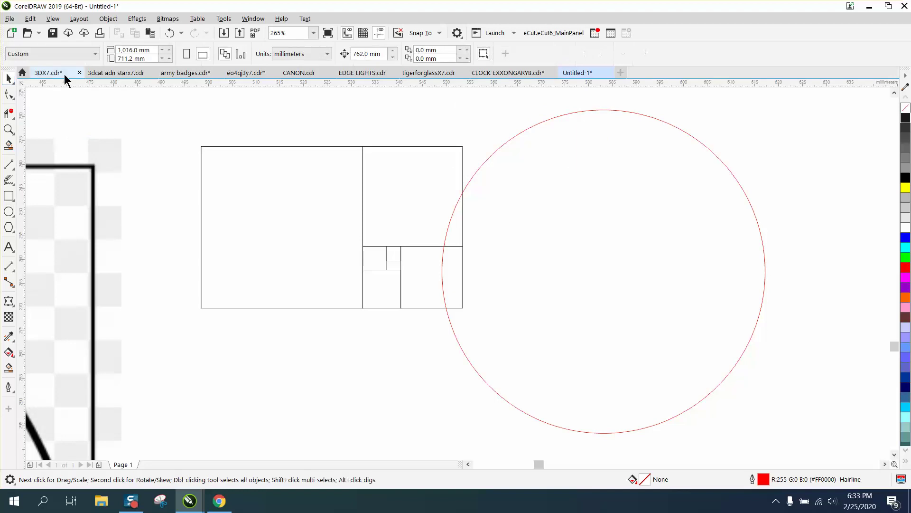
Turn the circle into a 90° quarter arc and move it into the large left square
{"action": "left_click", "coordinate": [508, 140]}
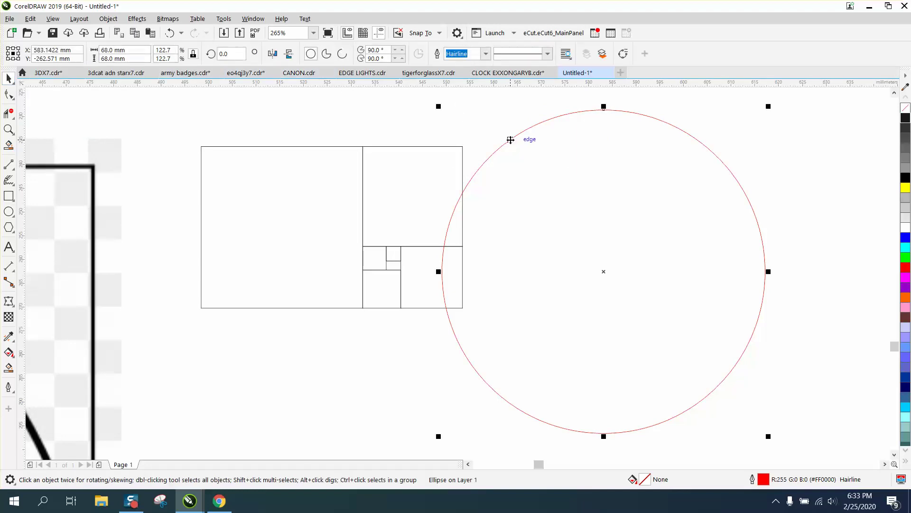
{"action": "left_click", "coordinate": [342, 53]}
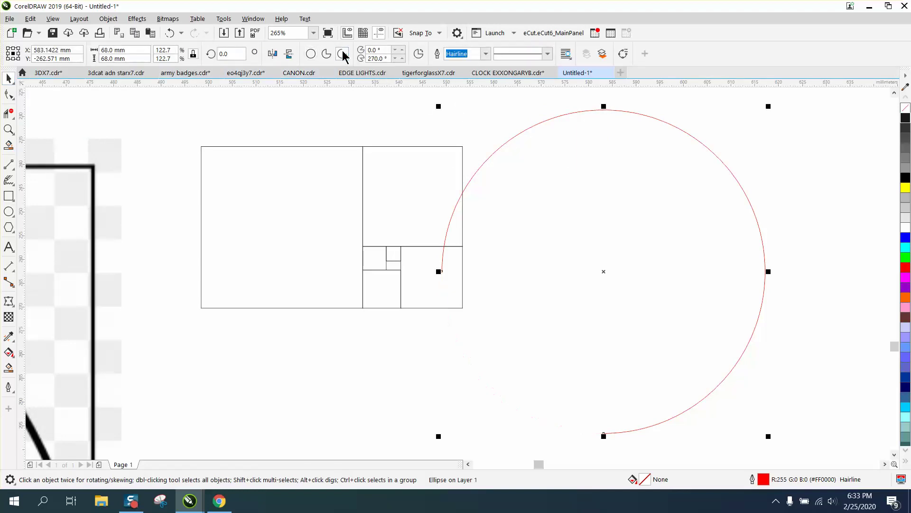
{"action": "left_click", "coordinate": [370, 58]}
{"action": "type", "text": "90"}
{"action": "key", "text": "Return"}
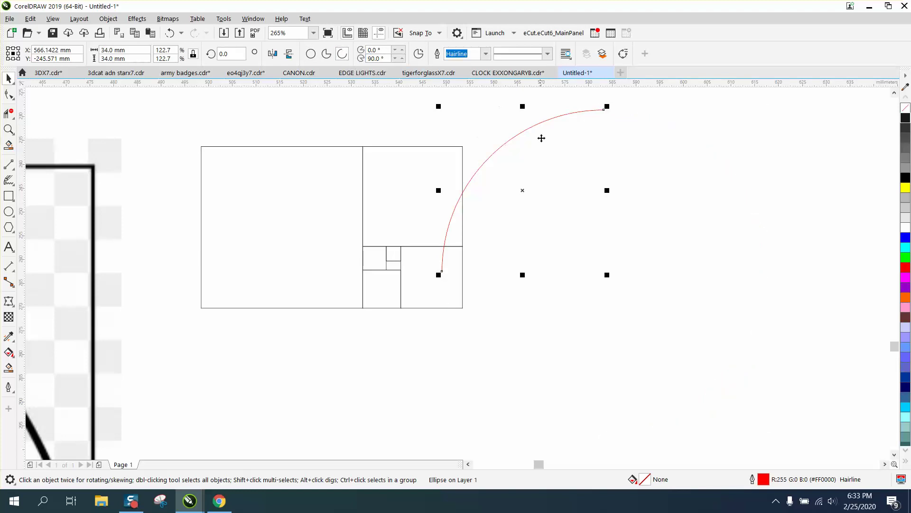
{"action": "left_click_drag", "start_coordinate": [604, 110], "coordinate": [366, 150]}
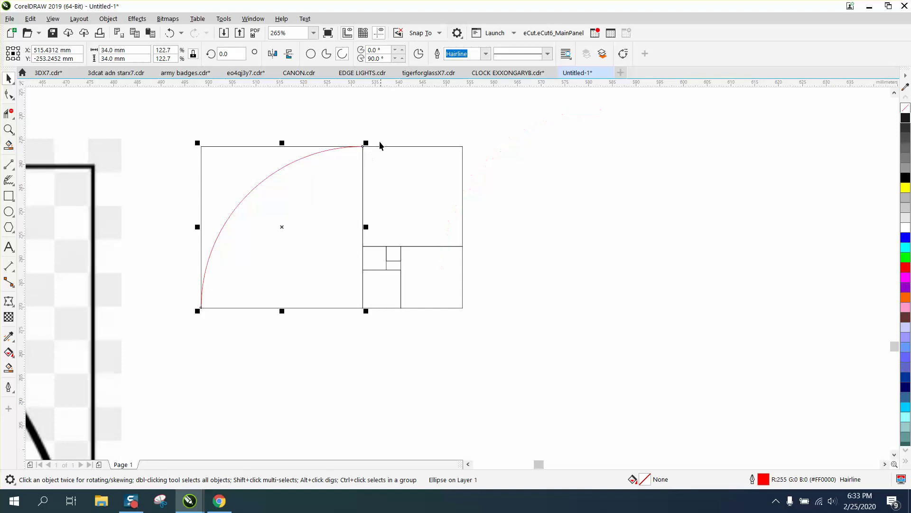
Mirror a copy of the arc to the right and scale it to fit the upper-right square
{"action": "left_click", "coordinate": [9, 129]}
{"action": "left_click_drag", "start_coordinate": [321, 131], "coordinate": [390, 170]}
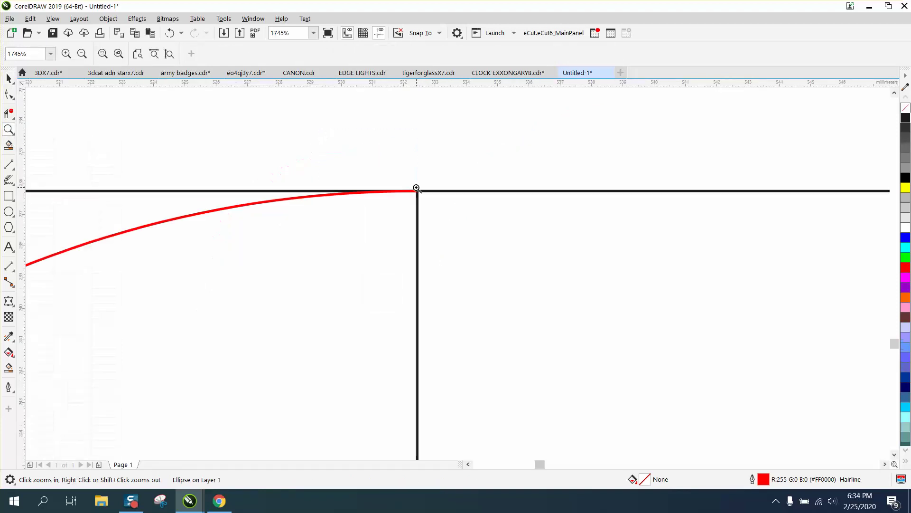
{"action": "scroll", "coordinate": [378, 177], "scroll_direction": "down", "scroll_amount": 3}
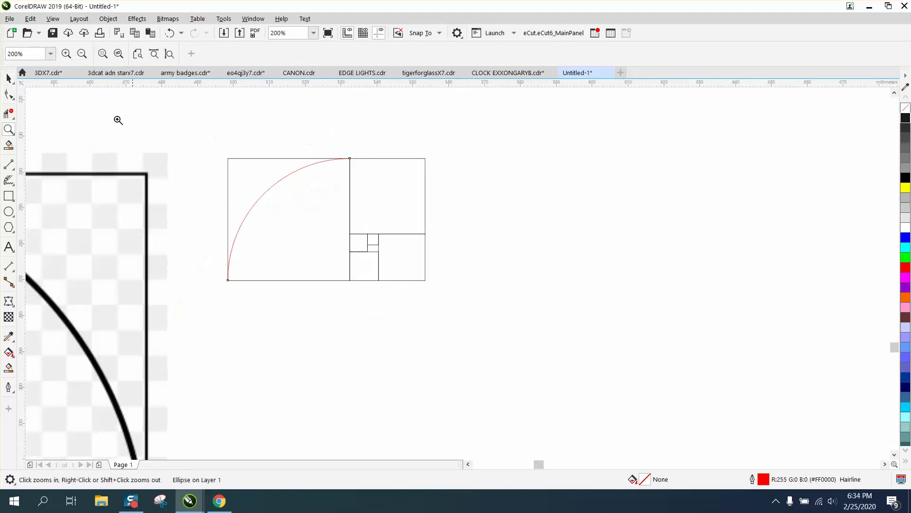
{"action": "left_click", "coordinate": [8, 78]}
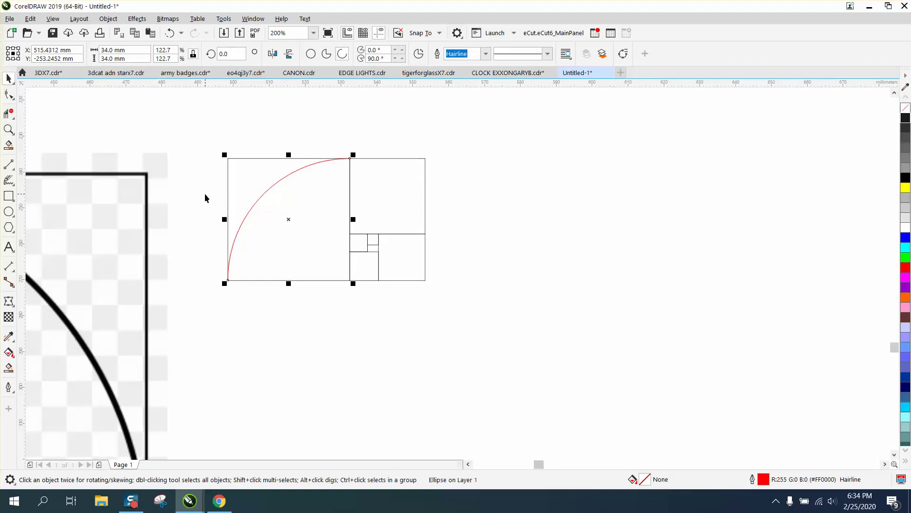
{"action": "left_click_drag", "start_coordinate": [223, 219], "coordinate": [377, 224]}
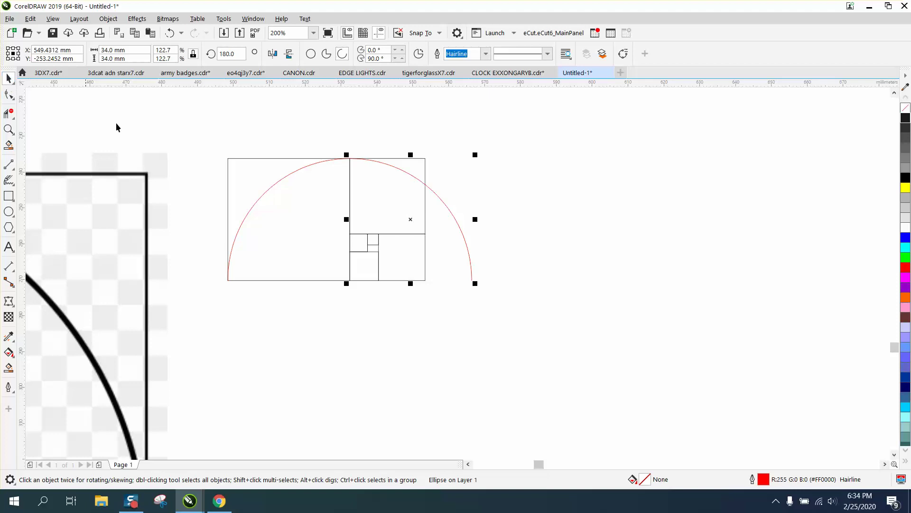
{"action": "left_click", "coordinate": [461, 285]}
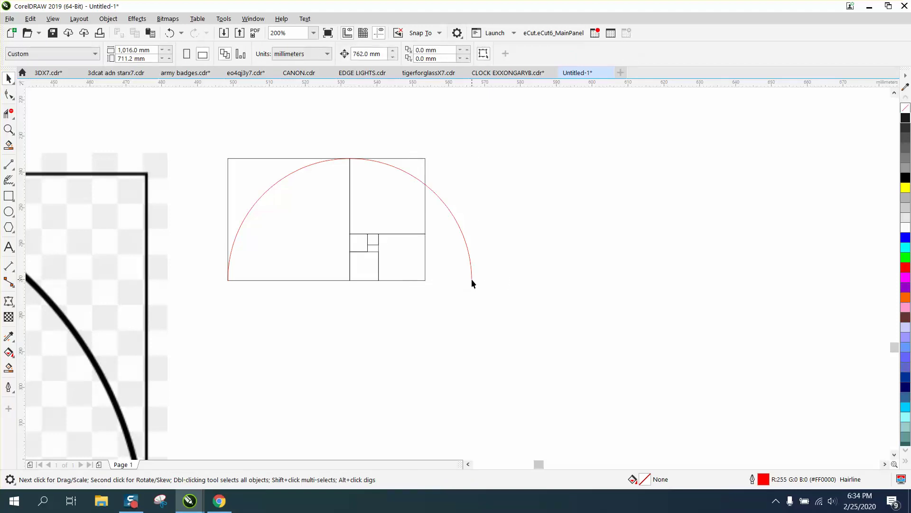
{"action": "left_click", "coordinate": [472, 281]}
{"action": "left_click_drag", "start_coordinate": [472, 280], "coordinate": [426, 236]}
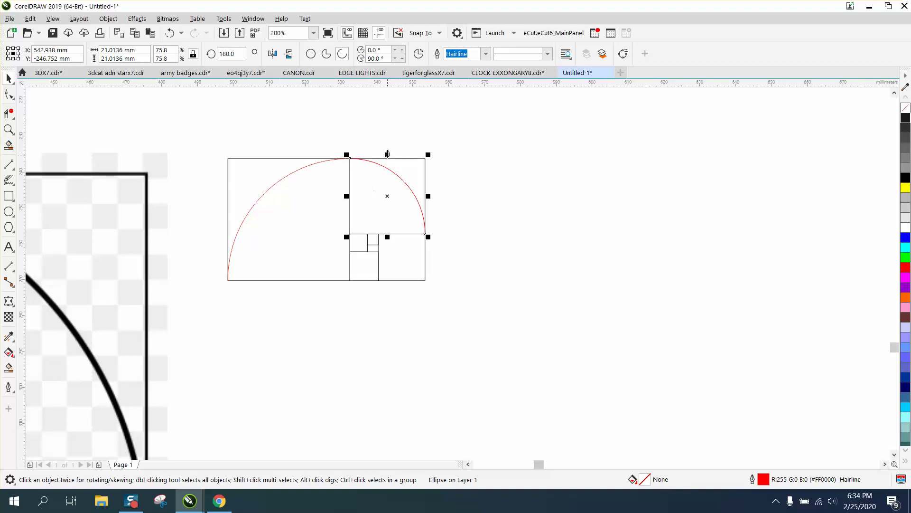
Mirror a copy downward and scale it to fit the lower-right square
{"action": "left_click_drag", "start_coordinate": [387, 154], "coordinate": [392, 238]}
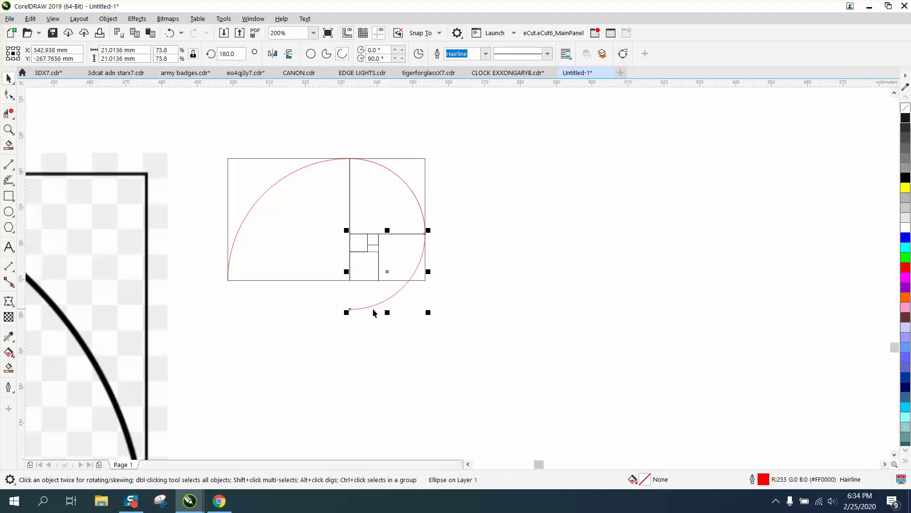
{"action": "left_click", "coordinate": [9, 130]}
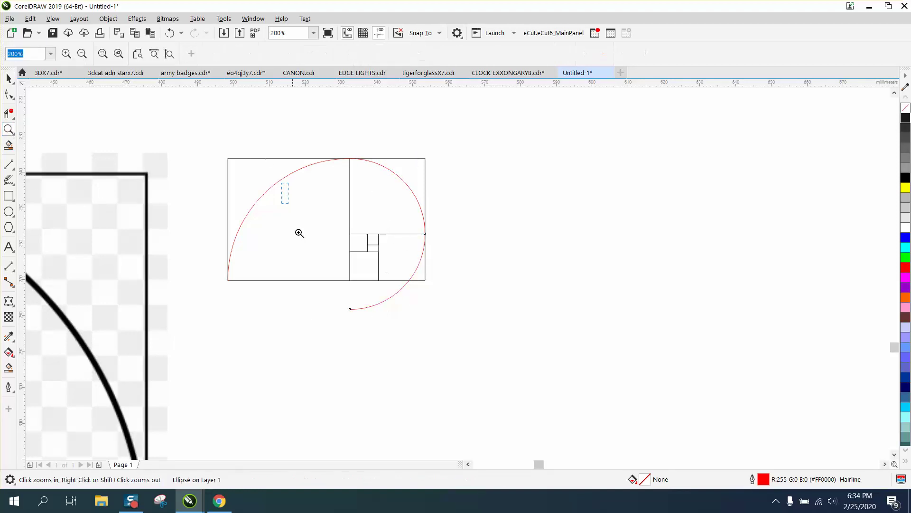
{"action": "left_click", "coordinate": [299, 232]}
{"action": "left_click", "coordinate": [8, 78]}
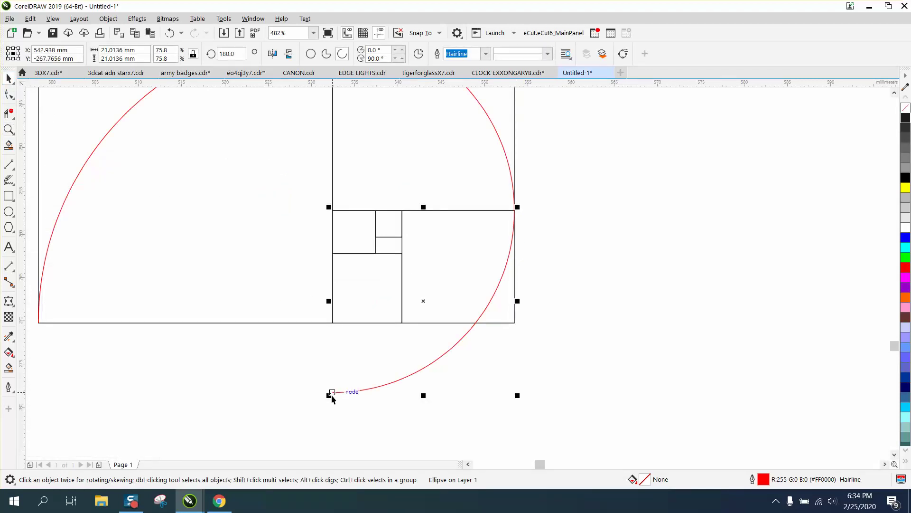
{"action": "left_click_drag", "start_coordinate": [328, 395], "coordinate": [399, 324]}
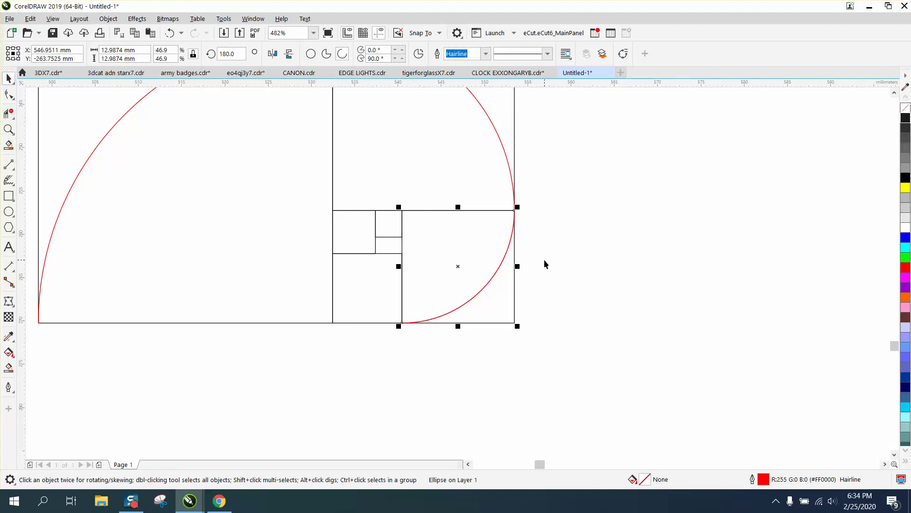
Mirror a copy to the left and shrink it into the next small square
{"action": "left_click_drag", "start_coordinate": [519, 266], "coordinate": [375, 267]}
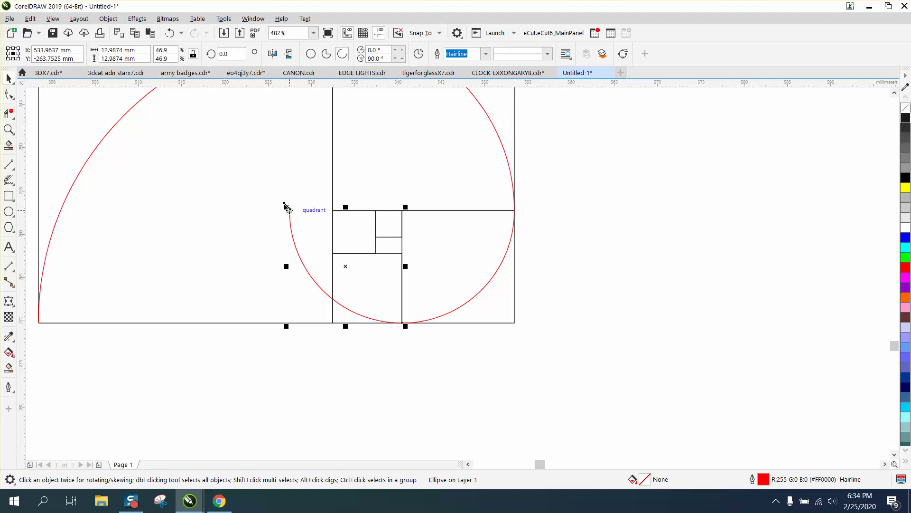
{"action": "left_click_drag", "start_coordinate": [285, 205], "coordinate": [332, 253]}
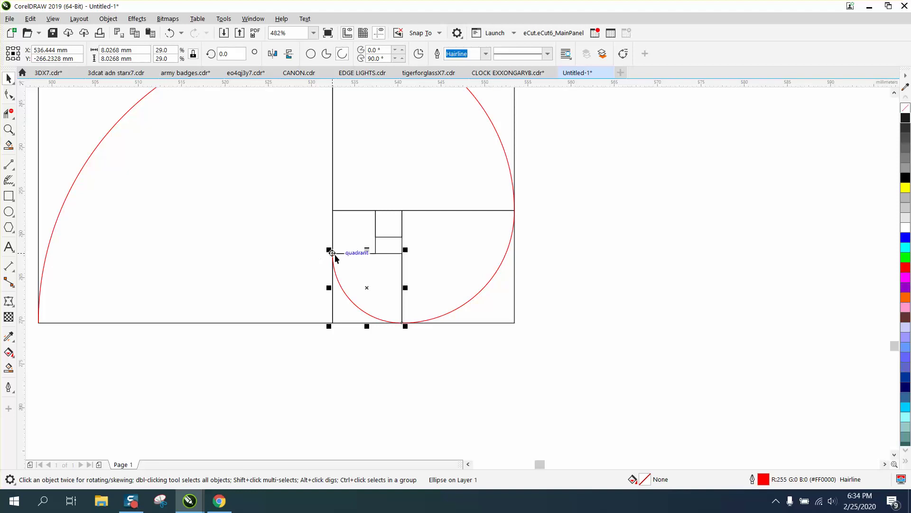
{"action": "key", "text": "Escape"}
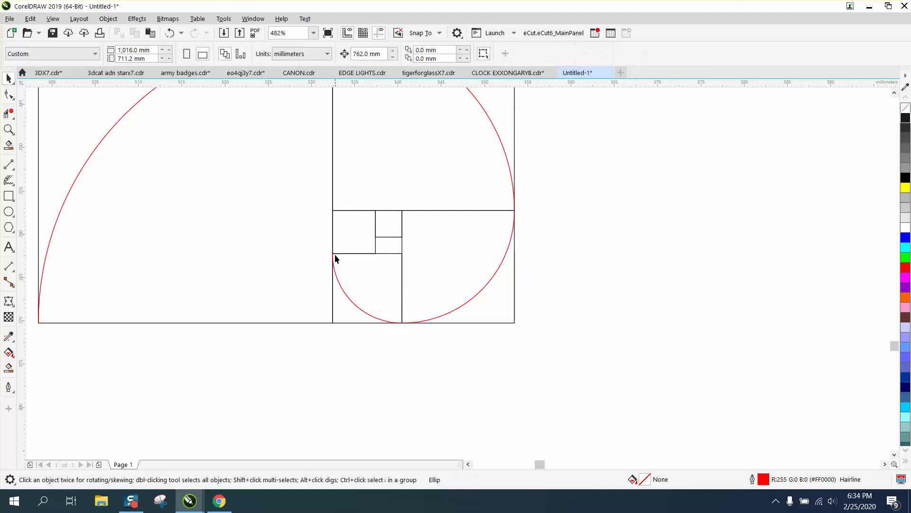
{"action": "left_click", "coordinate": [346, 298]}
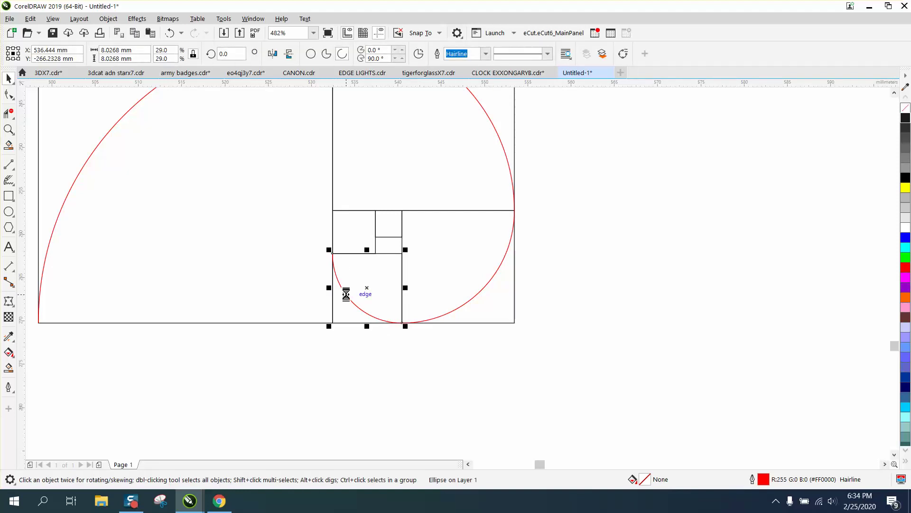
Mirror a copy upward, fit it to the next square, and zoom onto the innermost squares
{"action": "left_click_drag", "start_coordinate": [367, 326], "coordinate": [369, 227]}
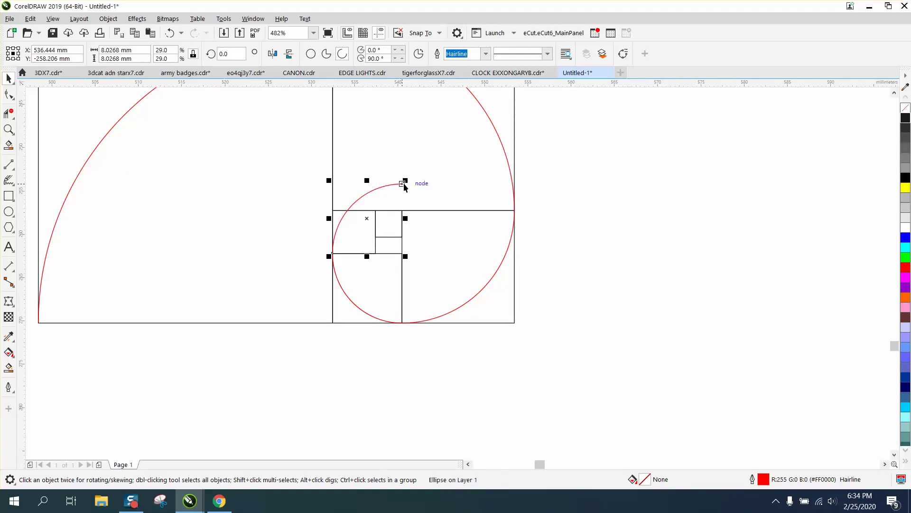
{"action": "left_click_drag", "start_coordinate": [403, 182], "coordinate": [378, 208]}
{"action": "left_click", "coordinate": [9, 129]}
{"action": "left_click_drag", "start_coordinate": [277, 177], "coordinate": [553, 354]}
Mirror the smallest arc to the right and shrink the copy into the next square
{"action": "left_click", "coordinate": [9, 77]}
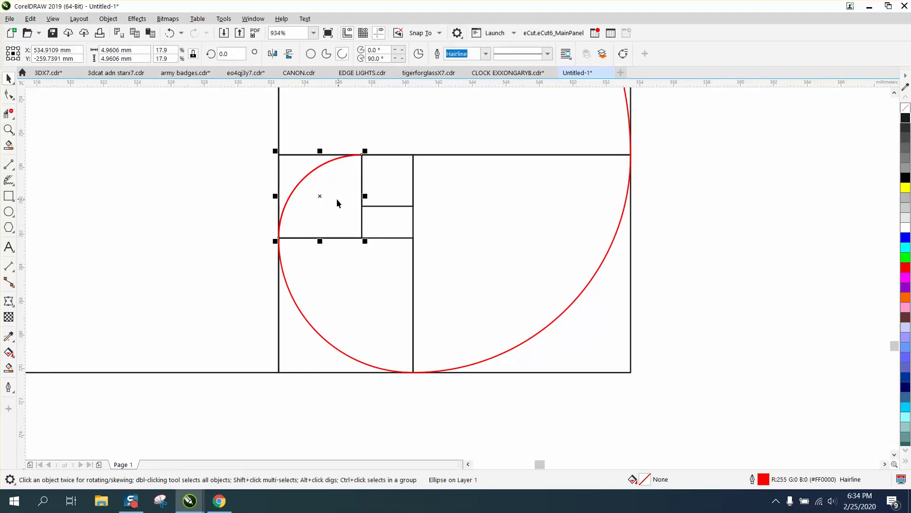
{"action": "left_click_drag", "start_coordinate": [276, 196], "coordinate": [420, 214]}
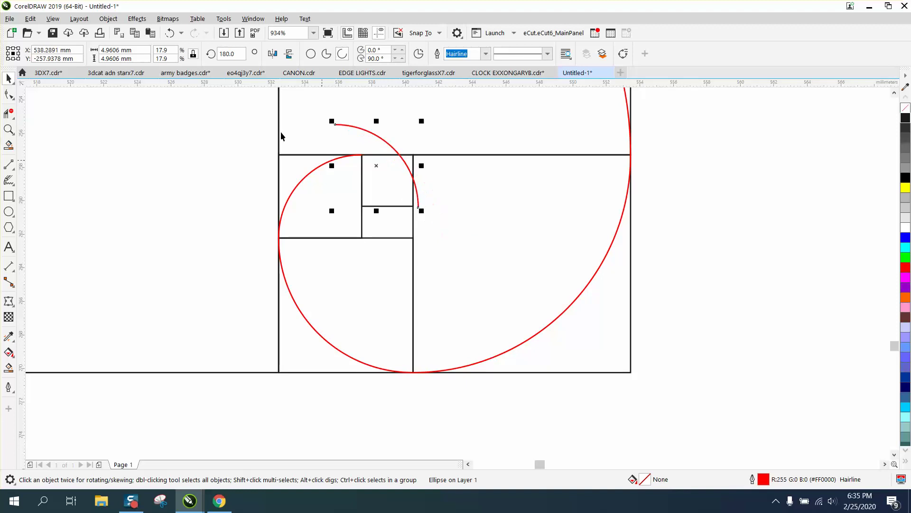
{"action": "left_click", "coordinate": [167, 33]}
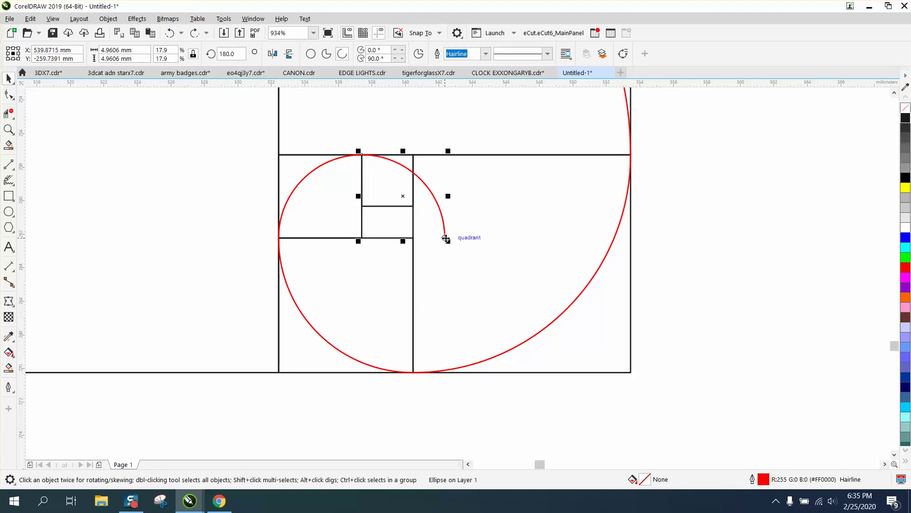
{"action": "left_click_drag", "start_coordinate": [446, 238], "coordinate": [418, 212]}
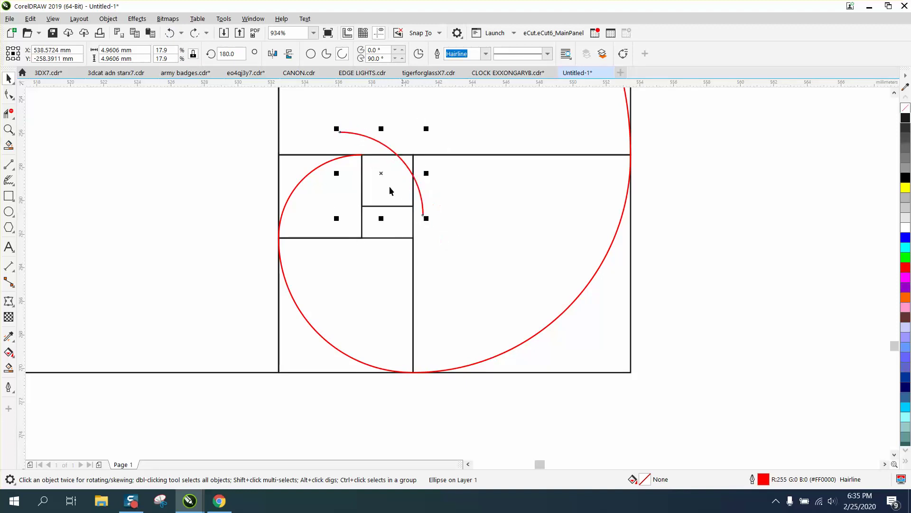
{"action": "left_click", "coordinate": [170, 32]}
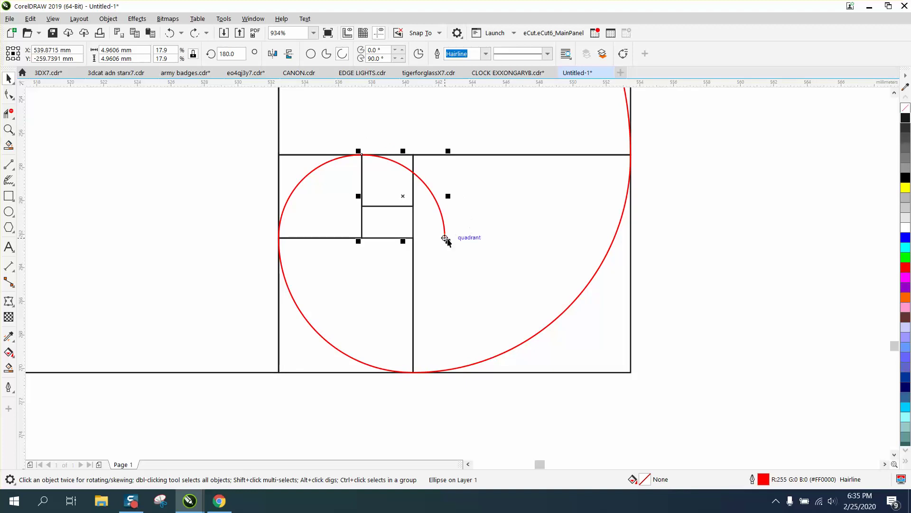
{"action": "left_click_drag", "start_coordinate": [445, 239], "coordinate": [416, 210]}
{"action": "key", "text": "ctrl+r"}
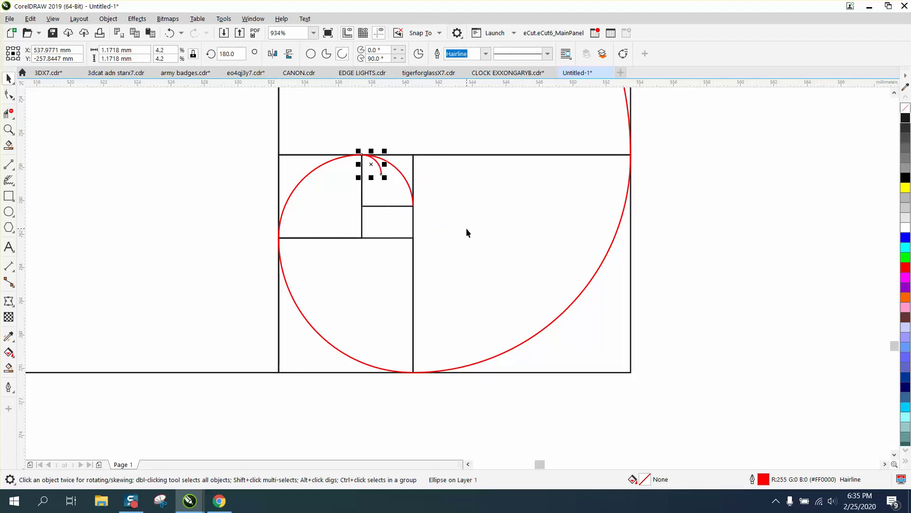
{"action": "key", "text": "Delete"}
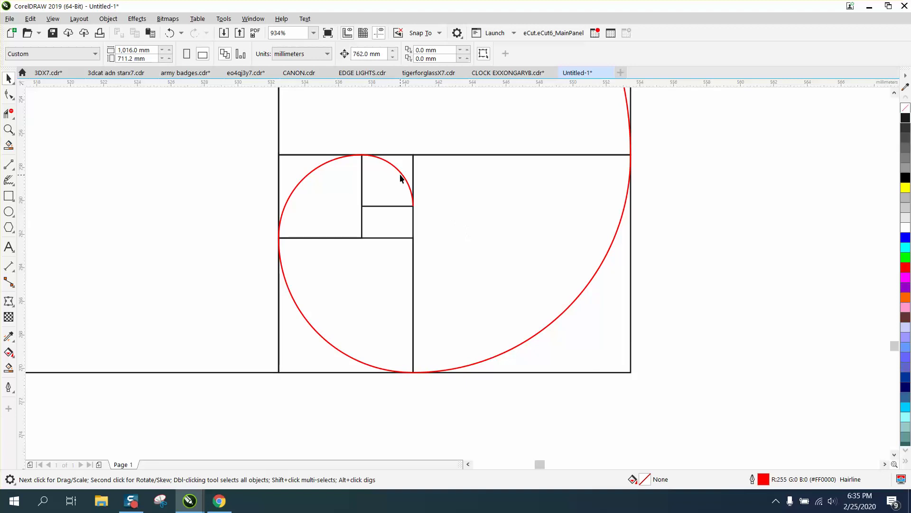
Mirror the 3.06 mm arc downward, fit it to the next tiny square, and zoom in
{"action": "left_click", "coordinate": [402, 172]}
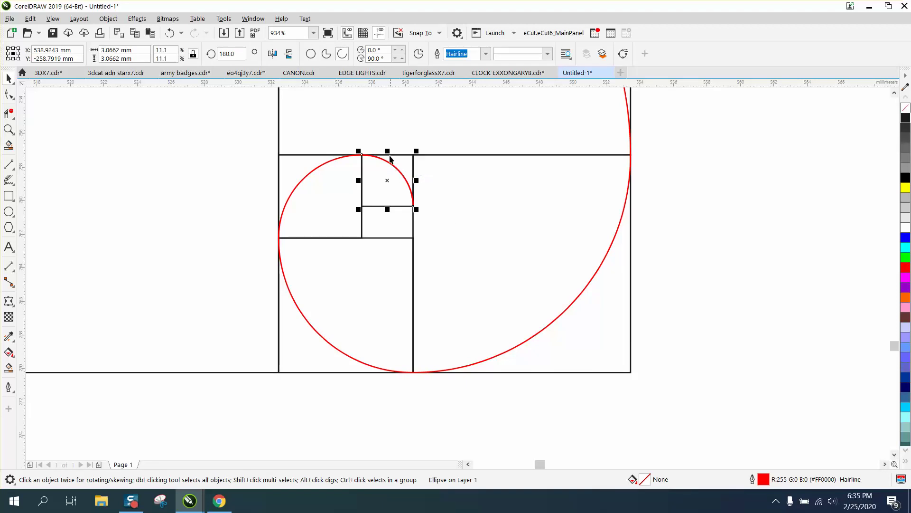
{"action": "left_click_drag", "start_coordinate": [387, 151], "coordinate": [388, 212]}
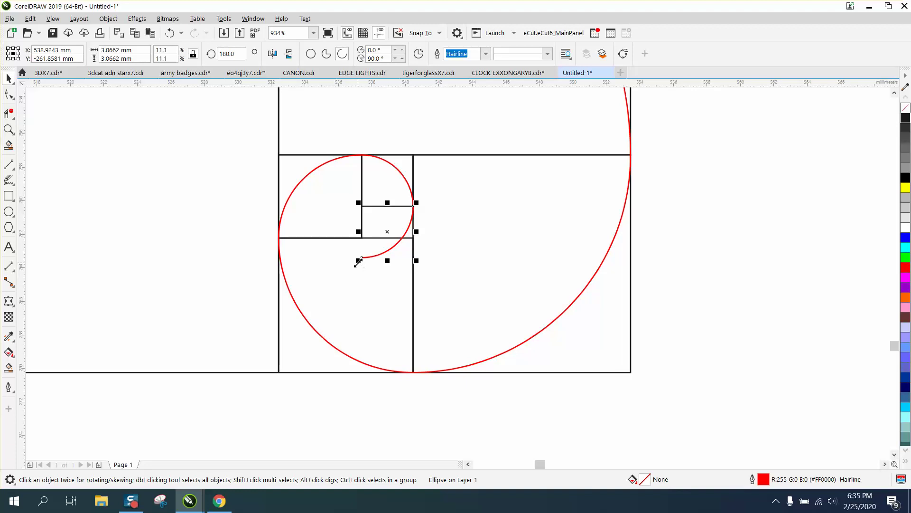
{"action": "left_click_drag", "start_coordinate": [358, 261], "coordinate": [377, 240]}
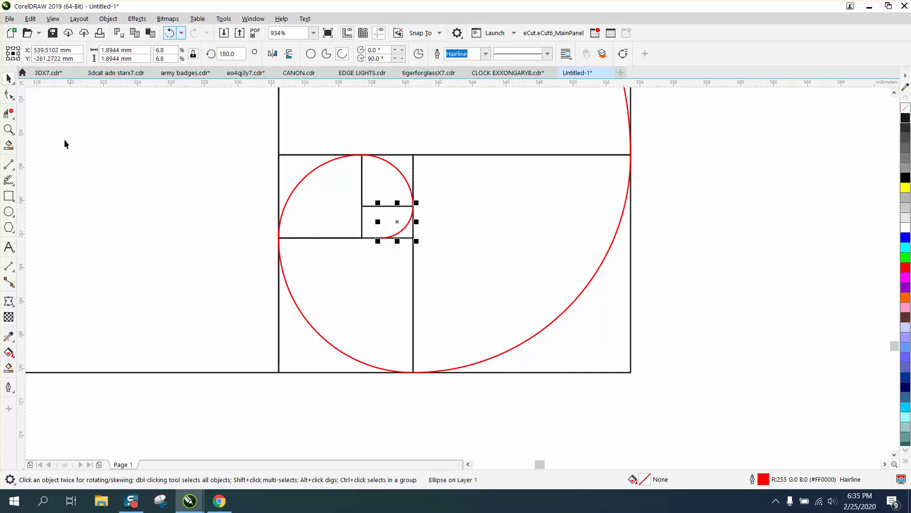
{"action": "left_click", "coordinate": [9, 130]}
{"action": "left_click_drag", "start_coordinate": [321, 160], "coordinate": [479, 261]}
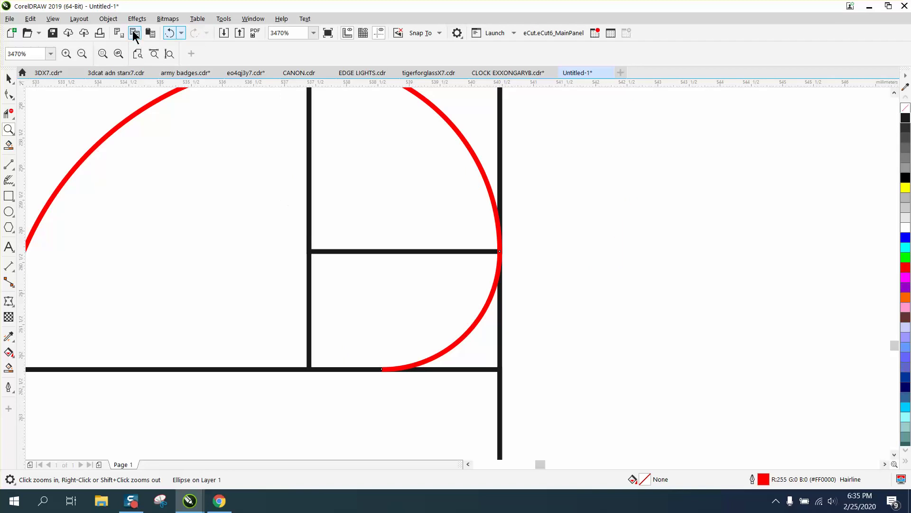
Scale the last arc to 61.8% into the smallest square and check the fit
{"action": "left_click", "coordinate": [164, 32]}
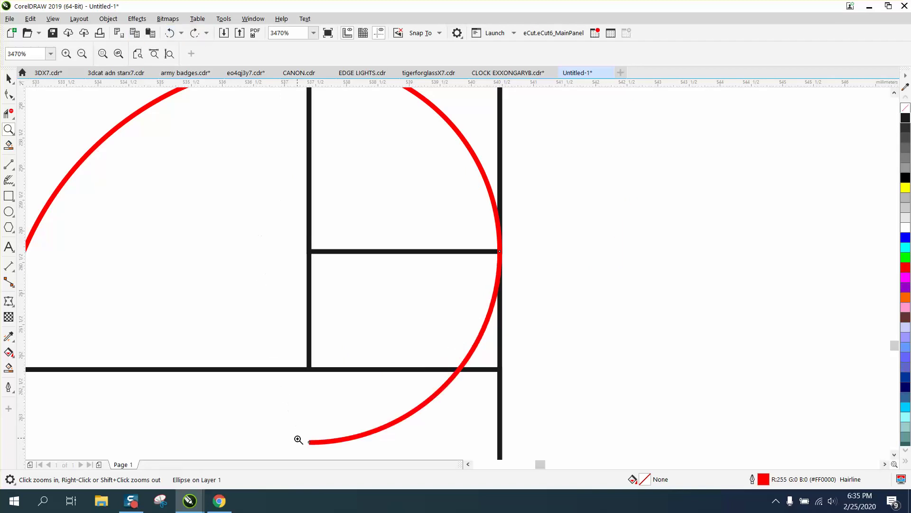
{"action": "left_click", "coordinate": [9, 79]}
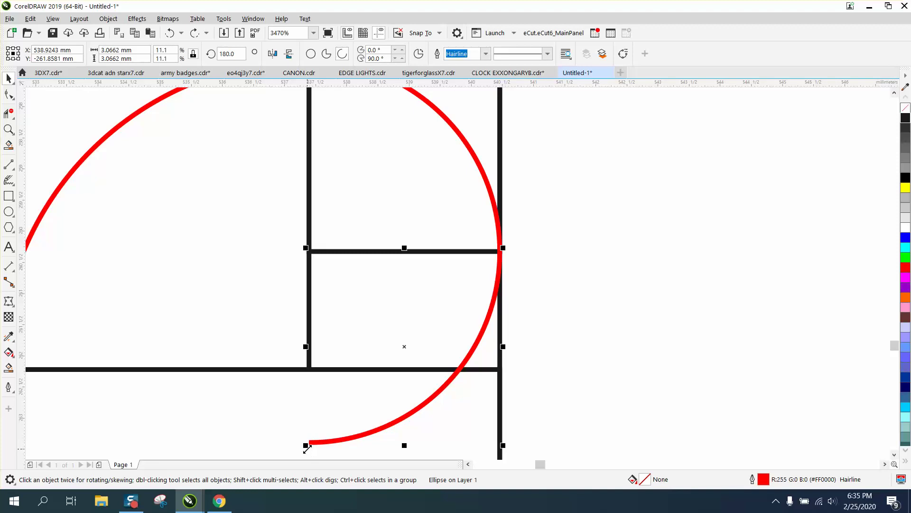
{"action": "left_click_drag", "start_coordinate": [307, 447], "coordinate": [324, 375]}
{"action": "scroll", "coordinate": [349, 378], "scroll_direction": "down", "scroll_amount": 4}
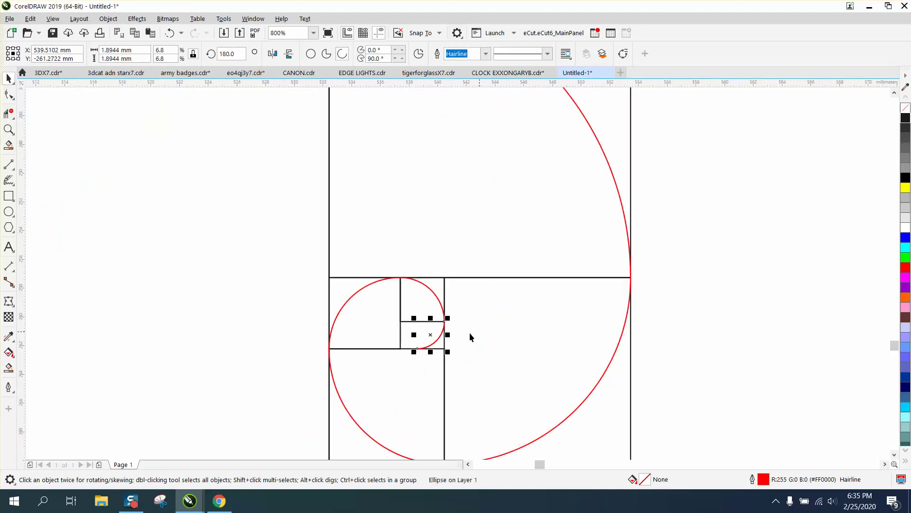
{"action": "left_click", "coordinate": [8, 129]}
{"action": "left_click_drag", "start_coordinate": [346, 279], "coordinate": [494, 382]}
{"action": "left_click", "coordinate": [9, 78]}
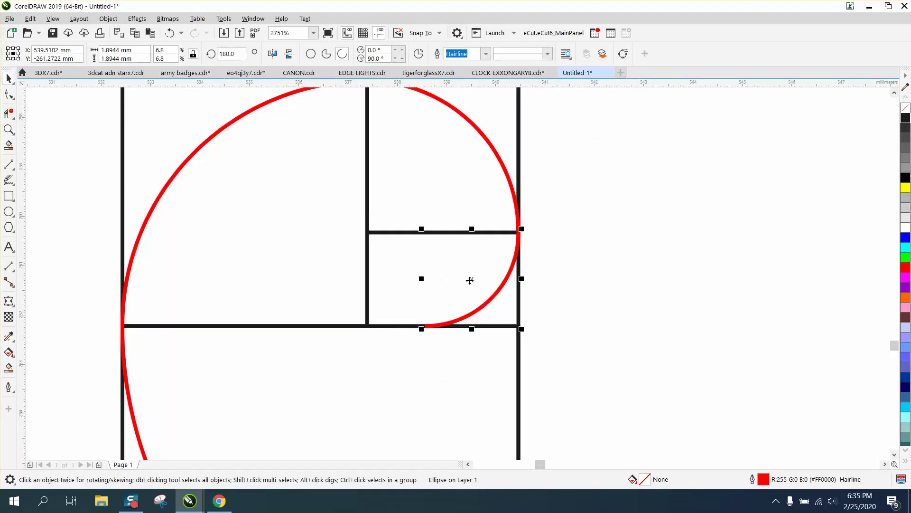
{"action": "scroll", "coordinate": [480, 281], "scroll_direction": "down", "scroll_amount": 8}
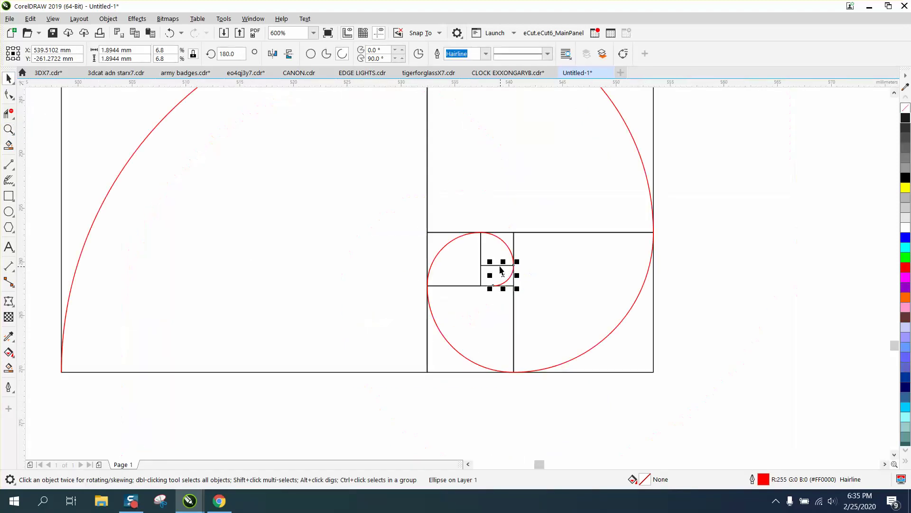
{"action": "scroll", "coordinate": [484, 274], "scroll_direction": "down", "scroll_amount": 3}
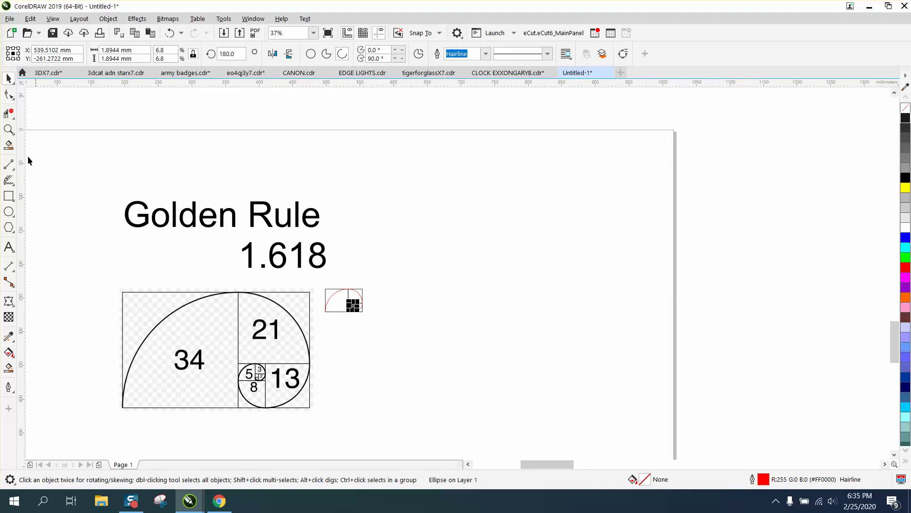
Zoom in on the small spiral and select its largest guide square
{"action": "left_click_drag", "start_coordinate": [312, 279], "coordinate": [389, 315]}
{"action": "left_click", "coordinate": [9, 129]}
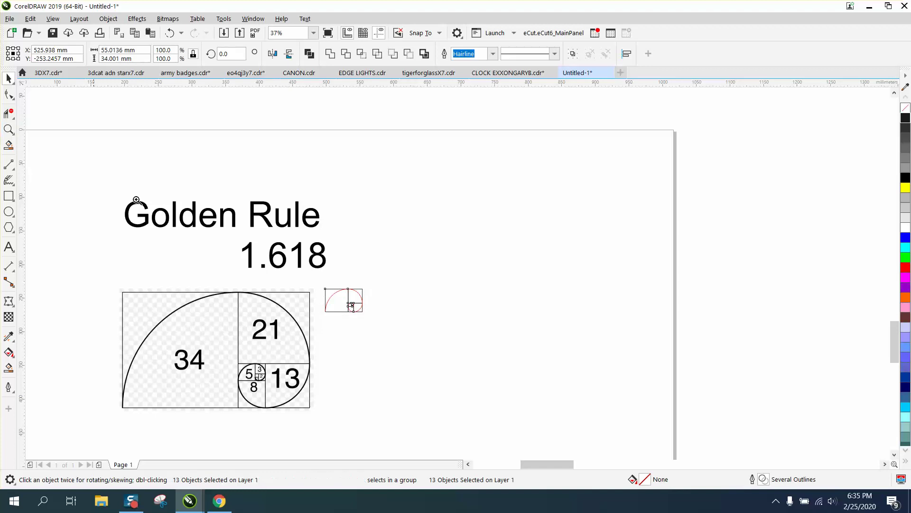
{"action": "left_click_drag", "start_coordinate": [320, 279], "coordinate": [406, 337]}
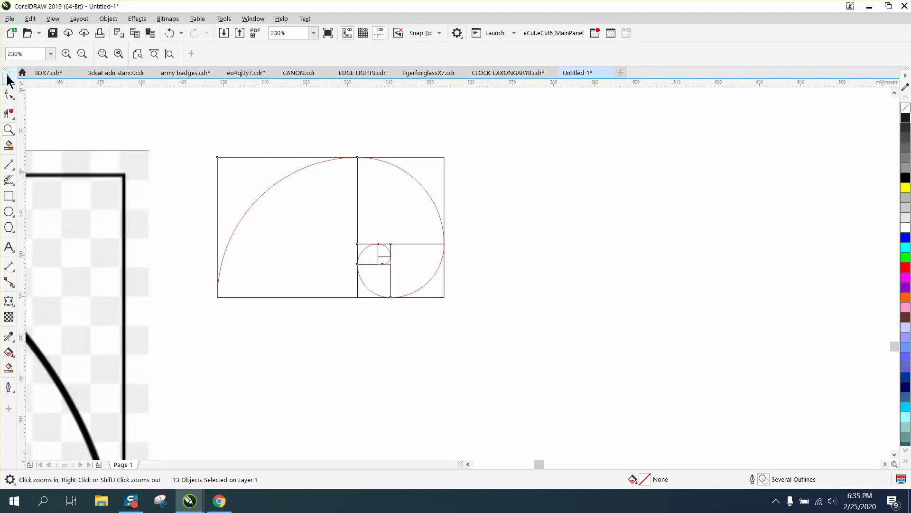
{"action": "left_click", "coordinate": [8, 78]}
{"action": "left_click", "coordinate": [228, 99]}
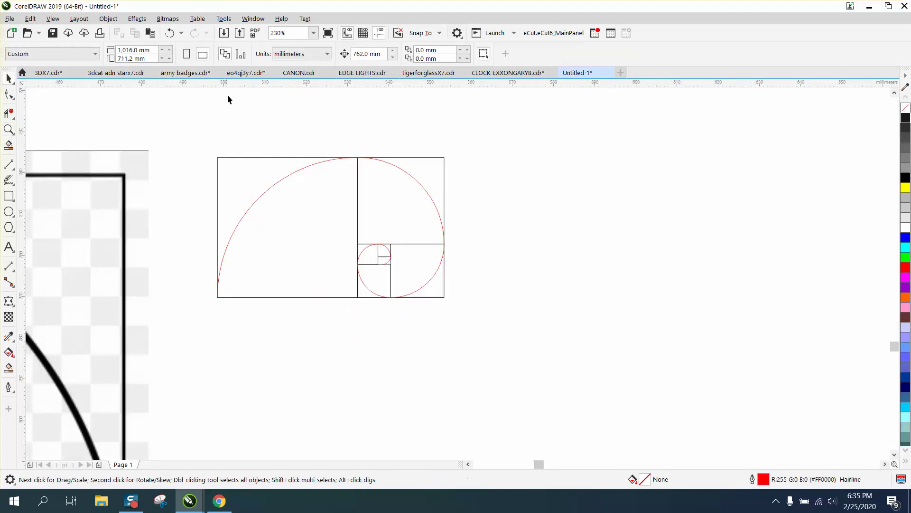
{"action": "left_click", "coordinate": [292, 157]}
{"action": "key", "text": "Page_Down"}
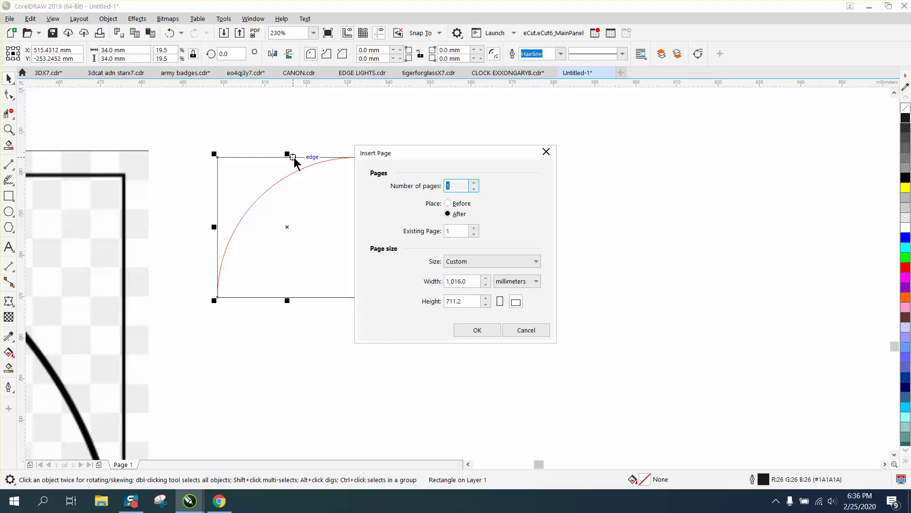
{"action": "left_click", "coordinate": [518, 327]}
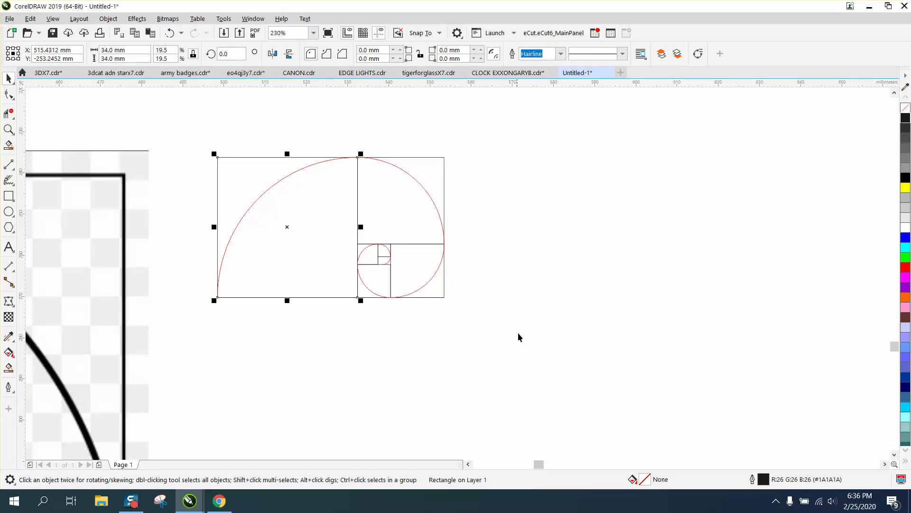
Nudge all six guide squares off the drawing with the Right arrow key
{"action": "key", "text": "Right"}
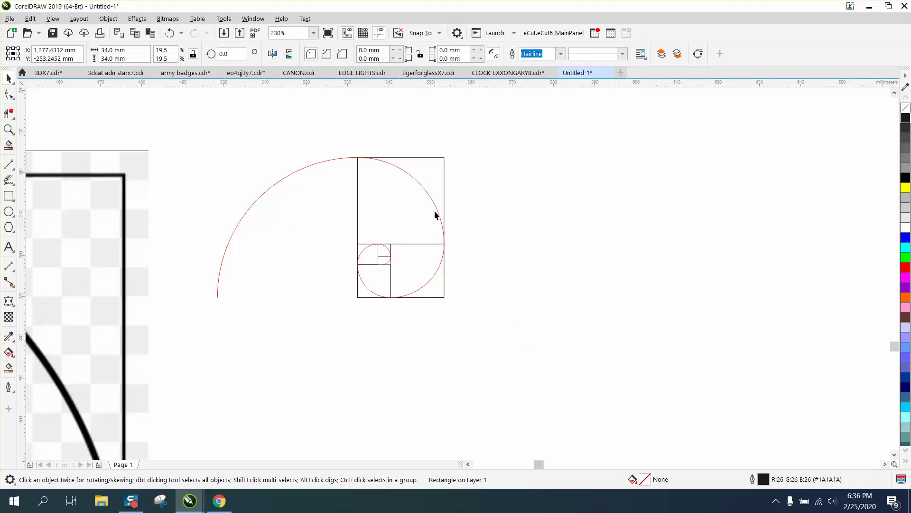
{"action": "left_click", "coordinate": [444, 191]}
{"action": "key", "text": "Right"}
{"action": "left_click", "coordinate": [441, 261]}
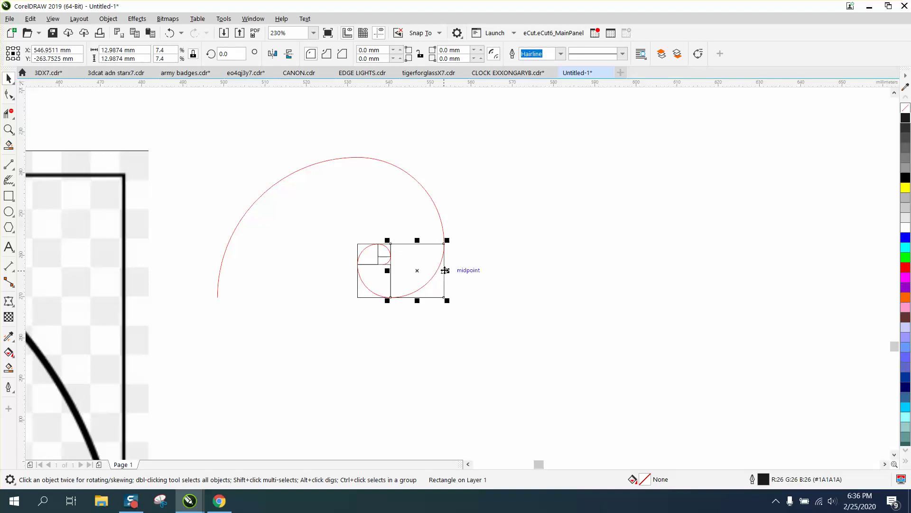
{"action": "key", "text": "Right"}
{"action": "left_click", "coordinate": [378, 254]}
{"action": "key", "text": "Right"}
{"action": "left_click", "coordinate": [387, 251]}
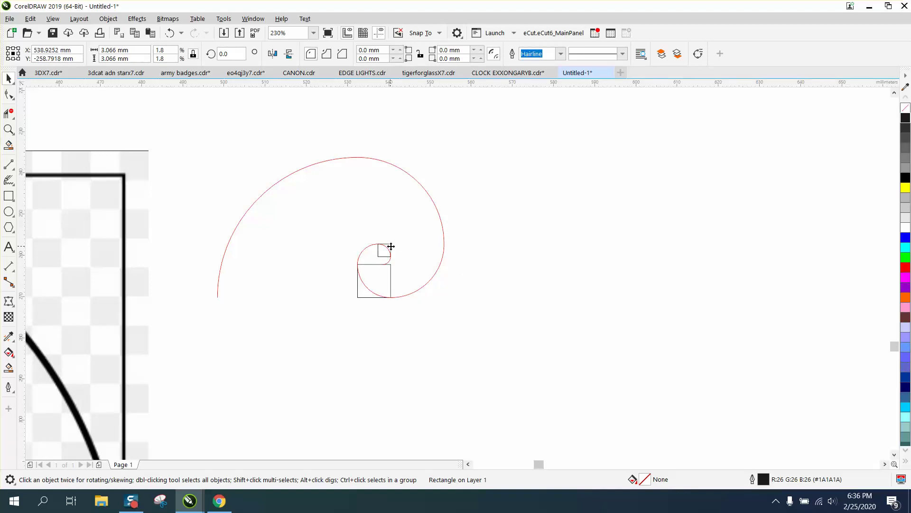
{"action": "key", "text": "Right"}
{"action": "left_click", "coordinate": [391, 277]}
{"action": "key", "text": "Right"}
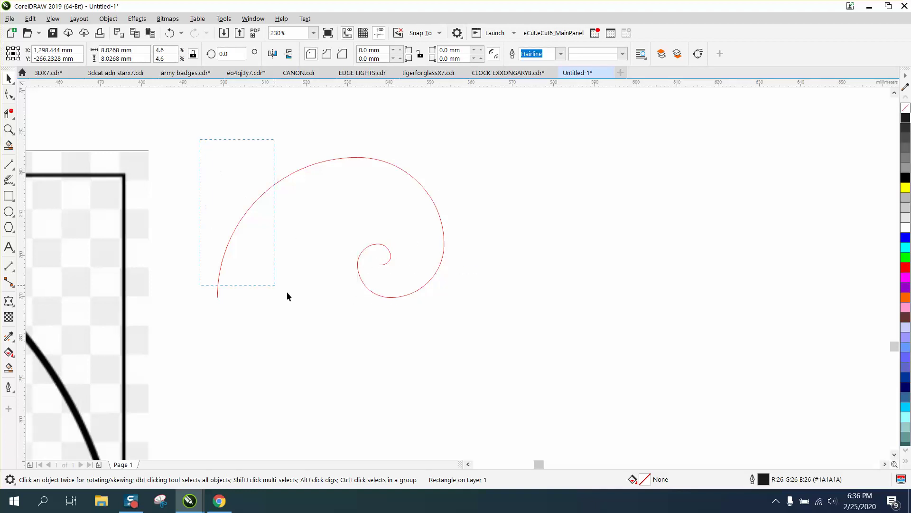
Give the spiral arcs a black outline 12.0 pt wide
{"action": "left_click_drag", "start_coordinate": [500, 329], "coordinate": [499, 329]}
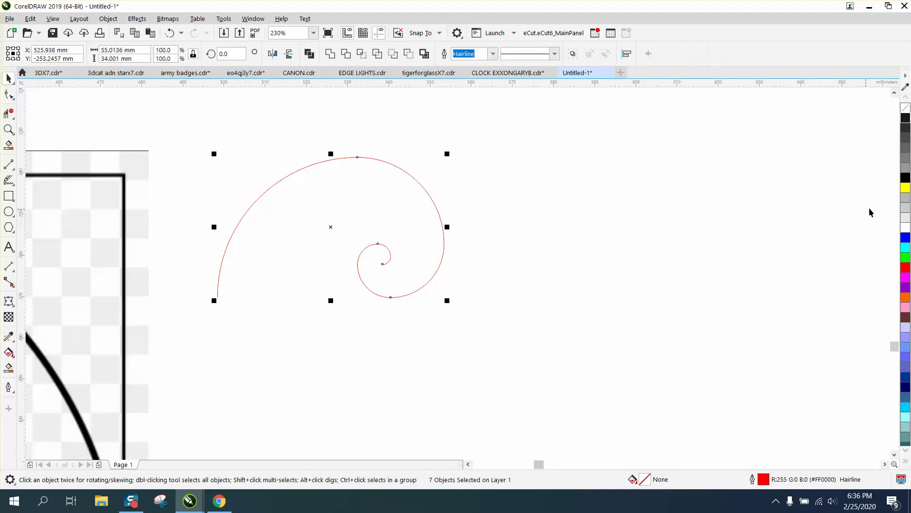
{"action": "right_click", "coordinate": [907, 124]}
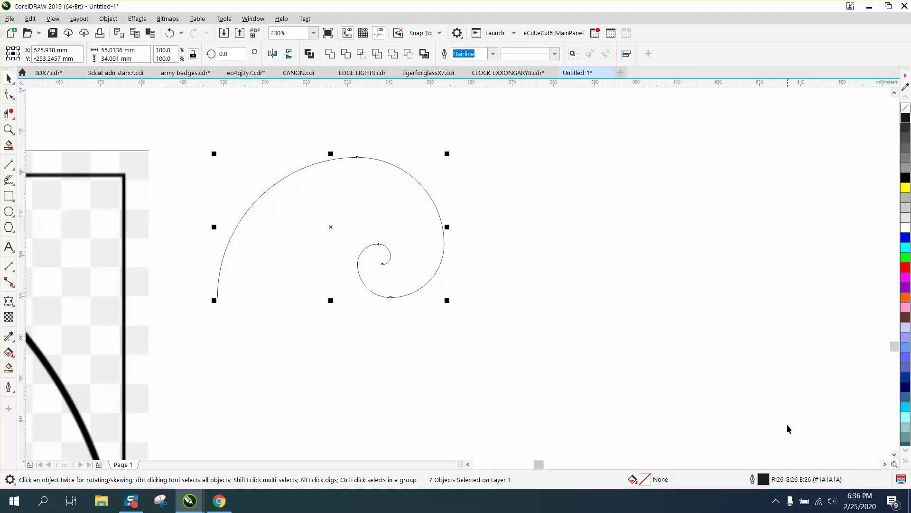
{"action": "double_click", "coordinate": [761, 479]}
{"action": "left_click", "coordinate": [383, 209]}
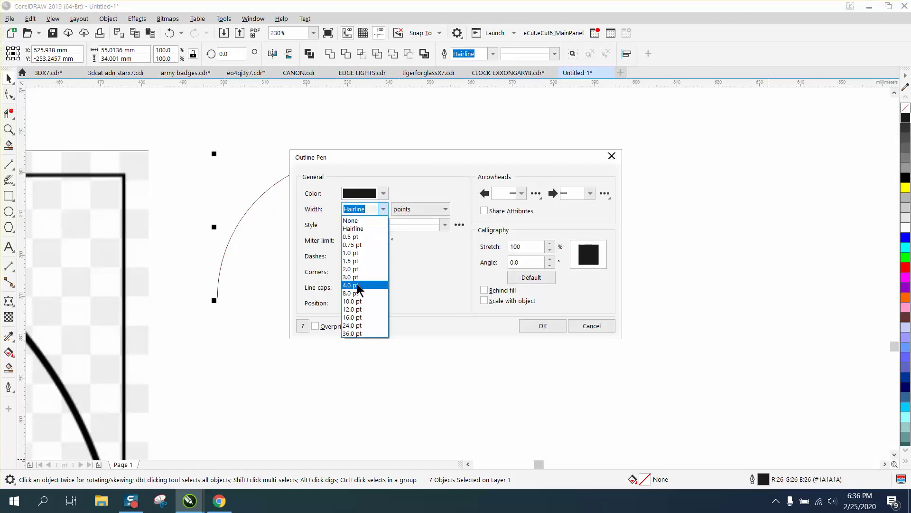
{"action": "left_click", "coordinate": [357, 309]}
{"action": "left_click", "coordinate": [543, 327]}
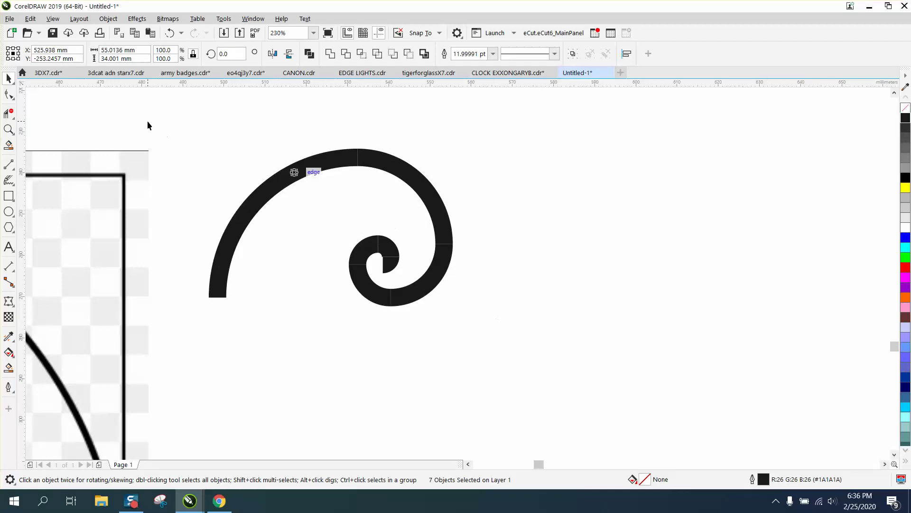
Combine all the thickened spiral pieces into one curve via Object > Combine
{"action": "left_click_drag", "start_coordinate": [148, 121], "coordinate": [612, 392]}
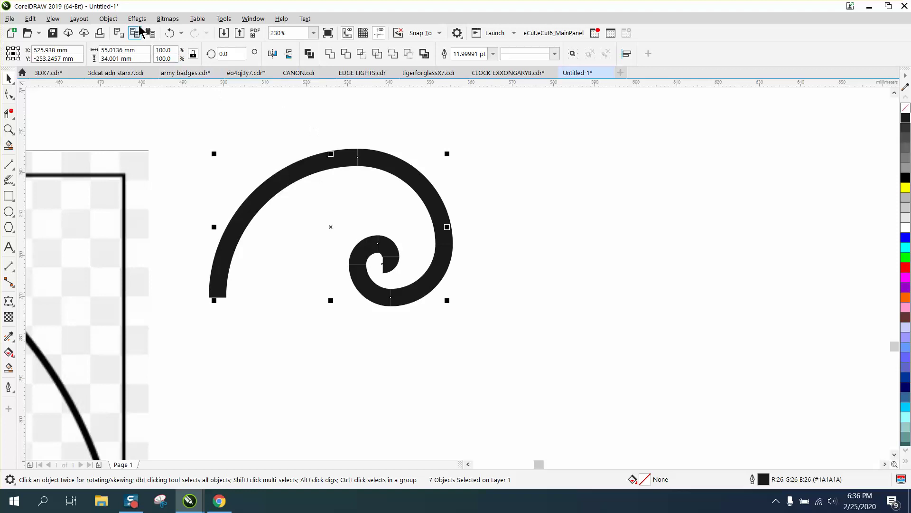
{"action": "left_click", "coordinate": [108, 19]}
{"action": "left_click", "coordinate": [128, 262]}
{"action": "left_click", "coordinate": [467, 256]}
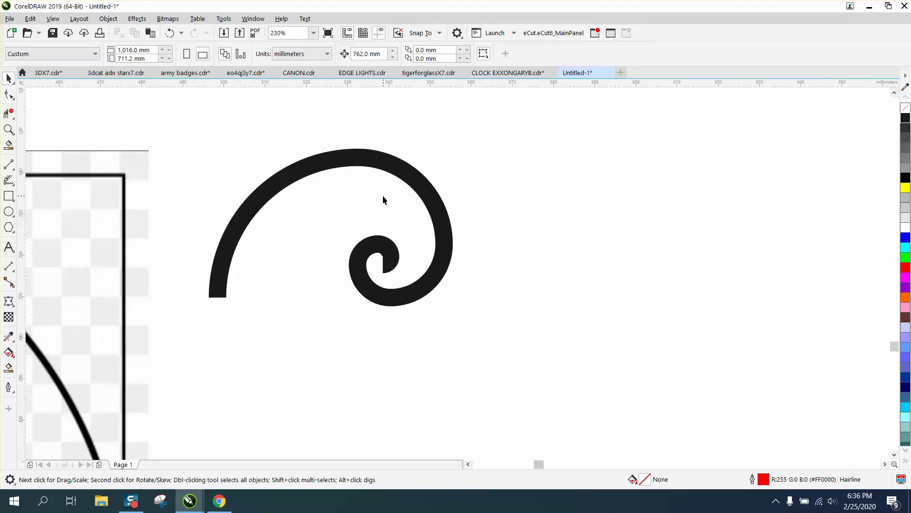
Drop a vertically mirrored copy of the spiral below the original
{"action": "left_click", "coordinate": [357, 166]}
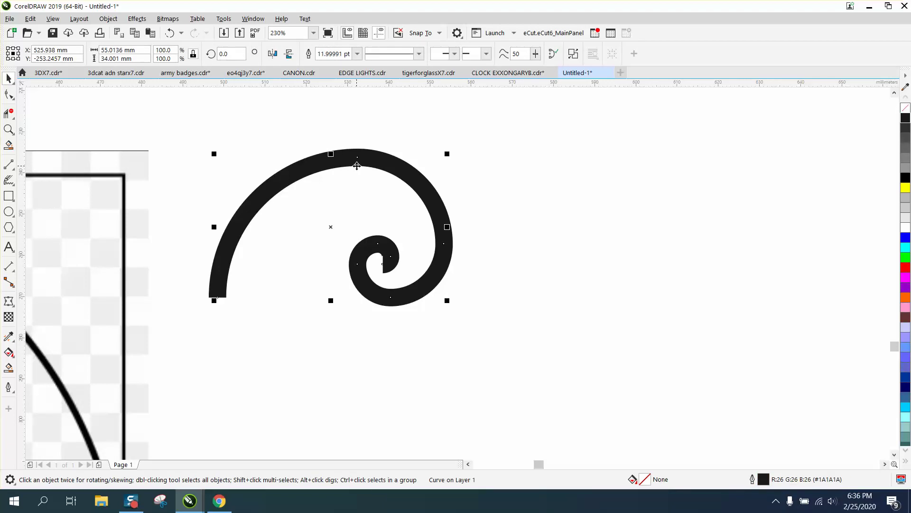
{"action": "left_click_drag", "start_coordinate": [331, 154], "coordinate": [332, 170]}
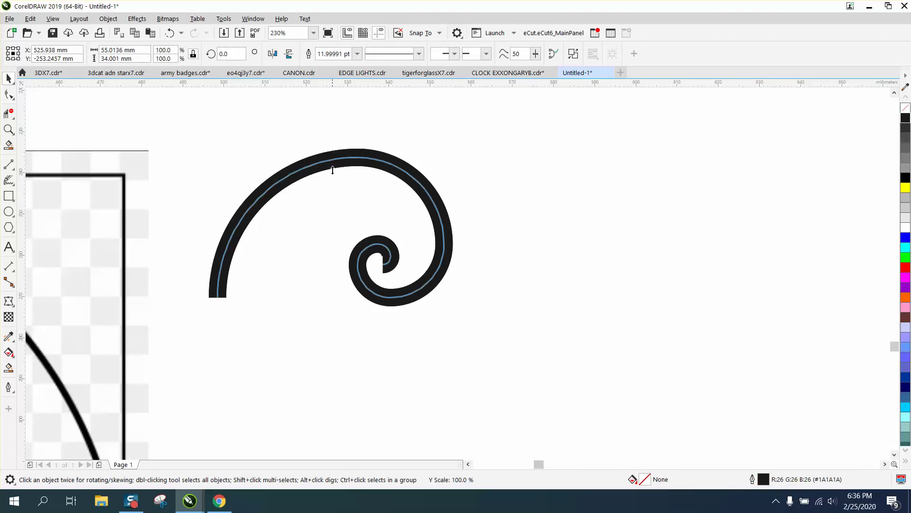
{"action": "left_click_drag", "start_coordinate": [327, 289], "coordinate": [343, 308]}
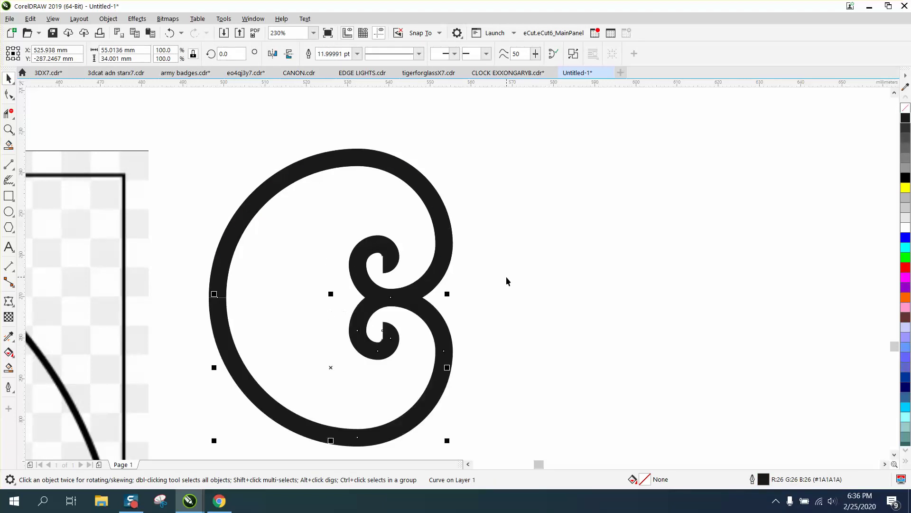
{"action": "scroll", "coordinate": [406, 262], "scroll_direction": "down", "scroll_amount": 2}
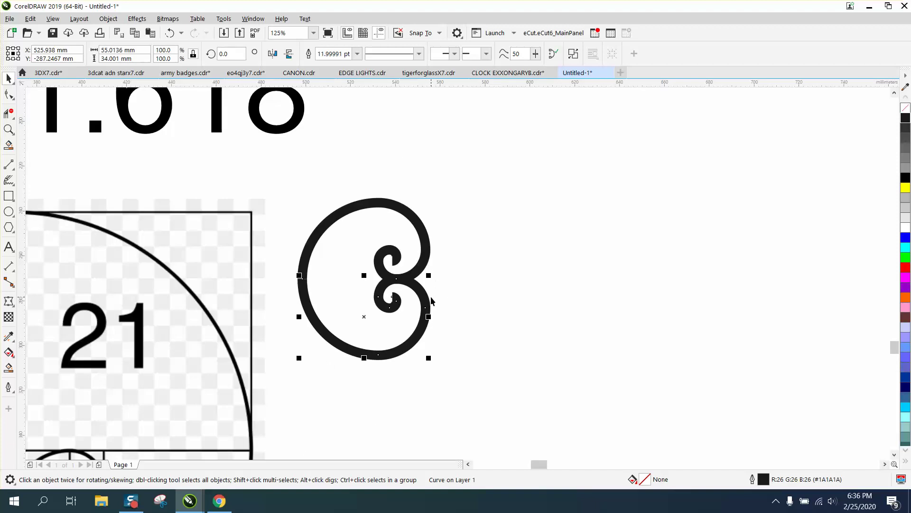
Flip the lower spiral horizontally into an S-scroll and zoom on the Golden Rule 1.618 title
{"action": "left_click_drag", "start_coordinate": [429, 315], "coordinate": [280, 313]}
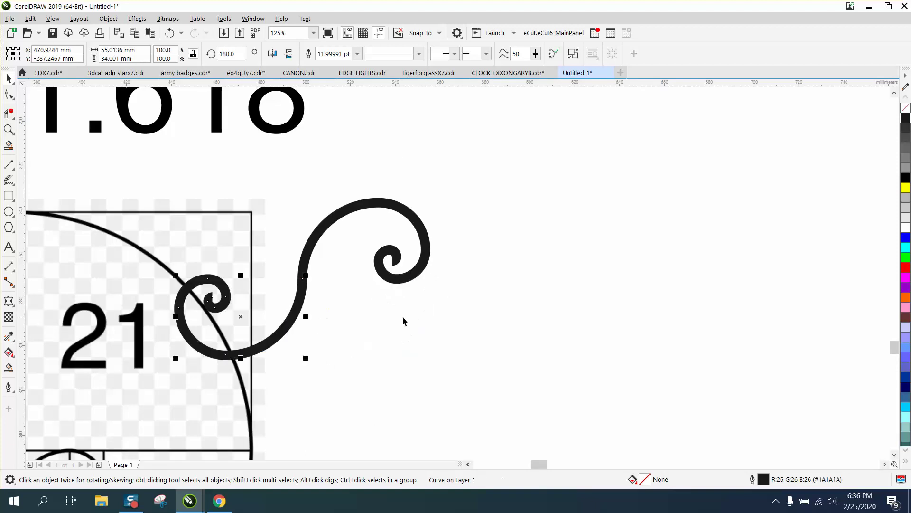
{"action": "scroll", "coordinate": [511, 324], "scroll_direction": "down", "scroll_amount": 1}
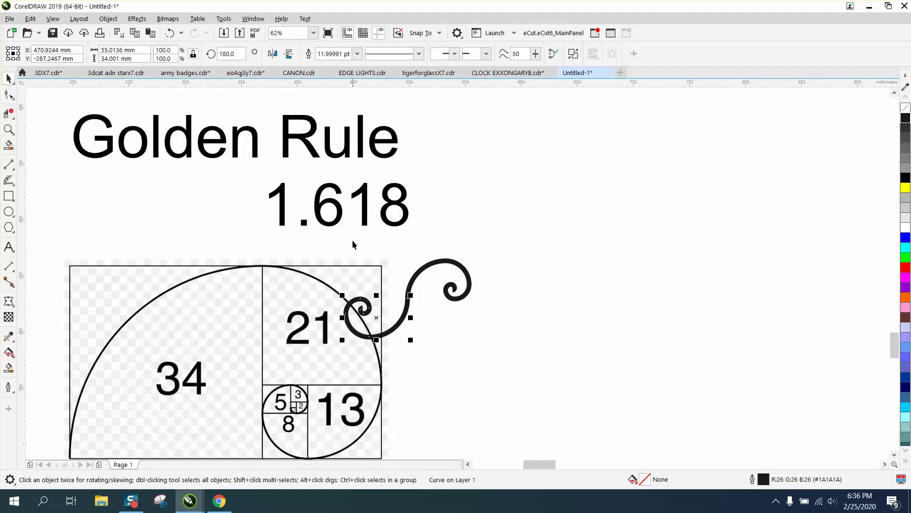
{"action": "left_click", "coordinate": [8, 129]}
{"action": "left_click_drag", "start_coordinate": [59, 114], "coordinate": [454, 265]}
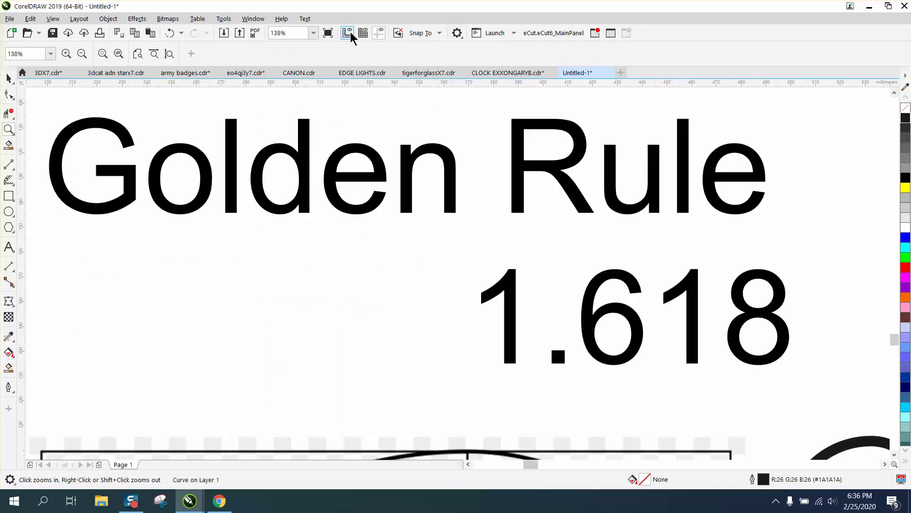